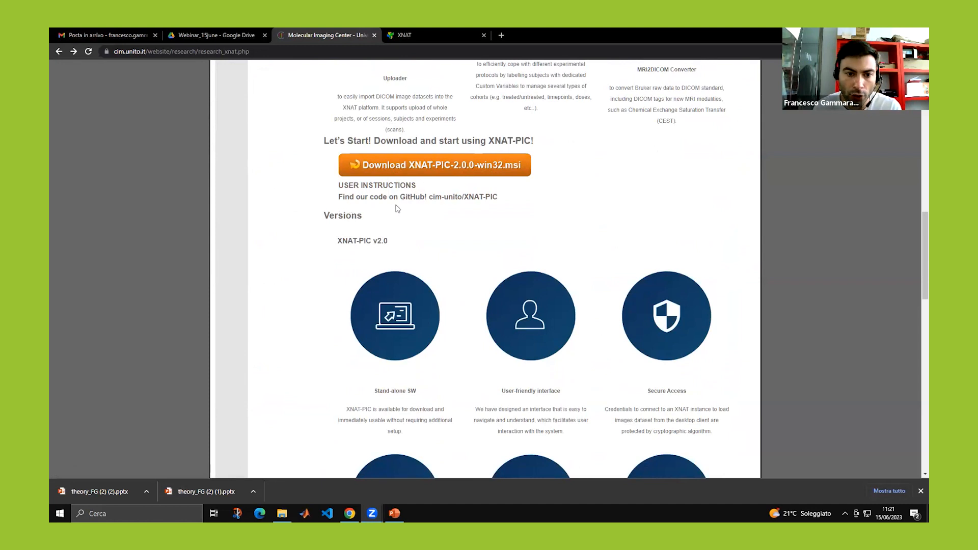
Open the cim-unito/XNAT-PIC GitHub repository, read through its README, then bring up the taskbar menu.
click(458, 199)
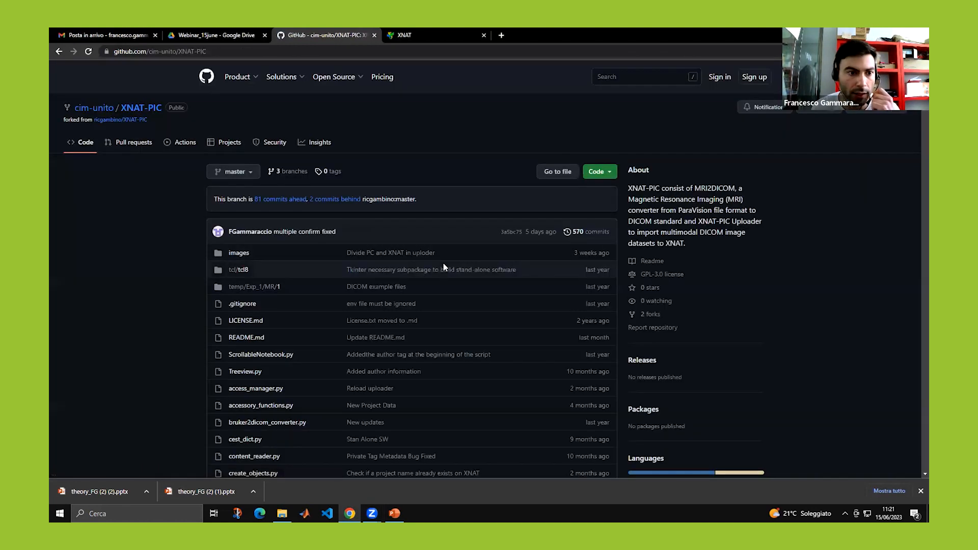
scroll(316, 242, down, 1)
scroll(316, 242, down, 10)
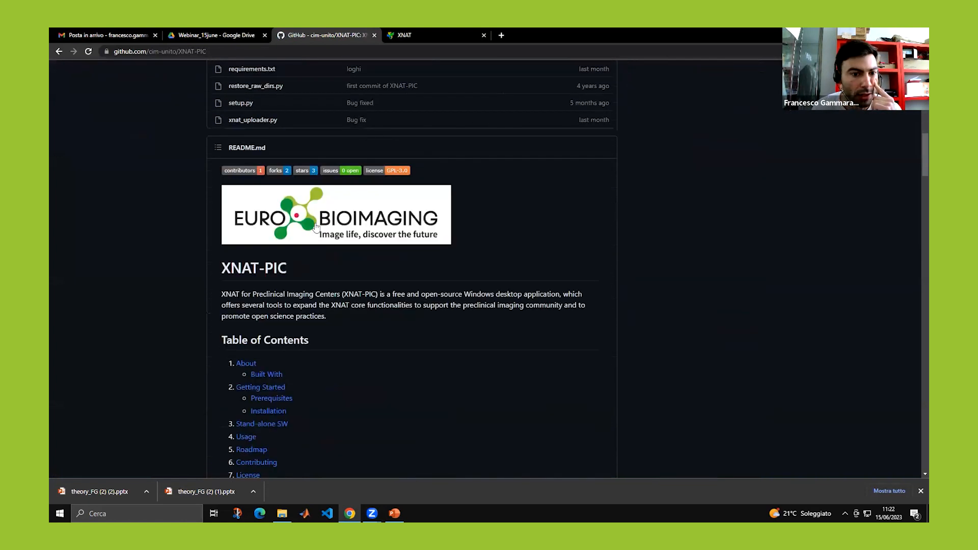
scroll(316, 226, down, 12)
scroll(314, 218, down, 6)
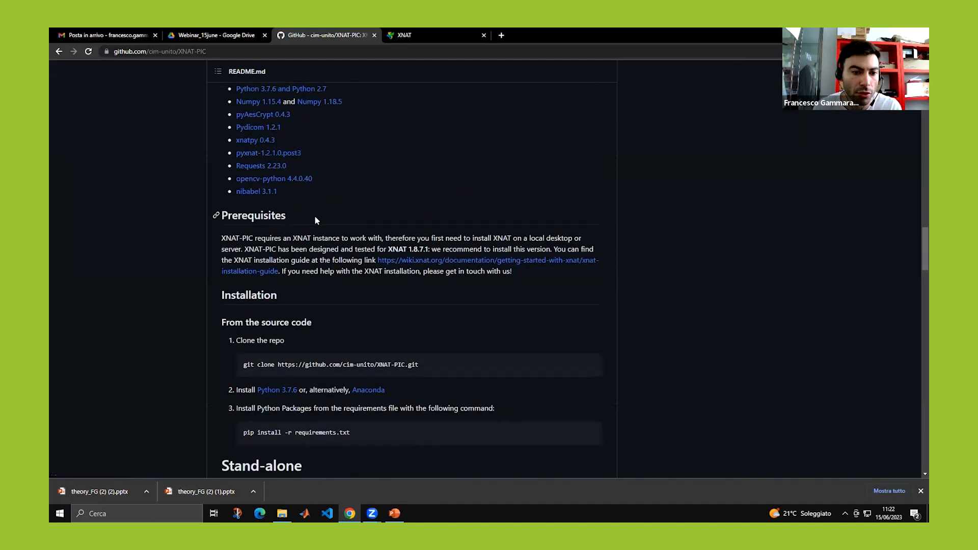
scroll(314, 219, up, 15)
scroll(314, 220, up, 20)
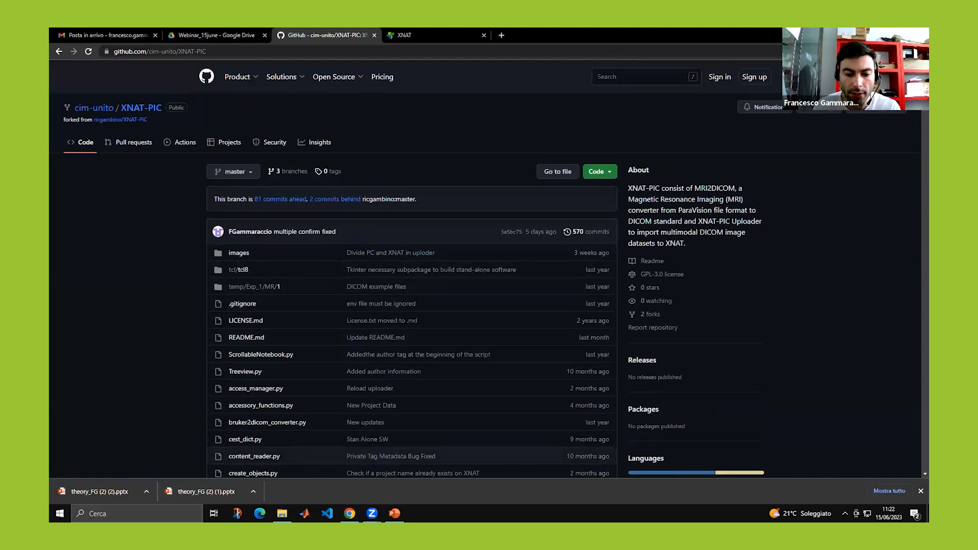
right_click(445, 513)
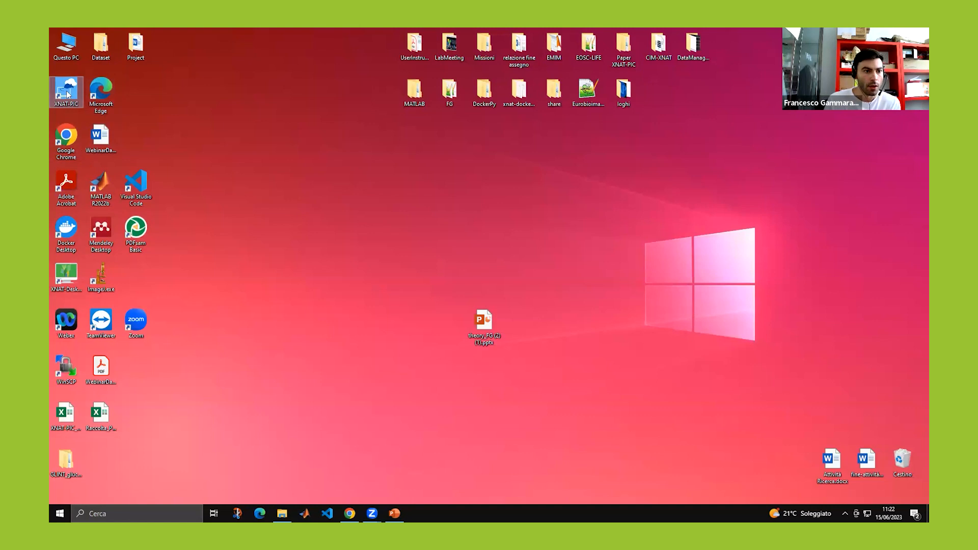
Launch XNAT-PIC from its desktop icon and enter its main screen.
double_click(68, 95)
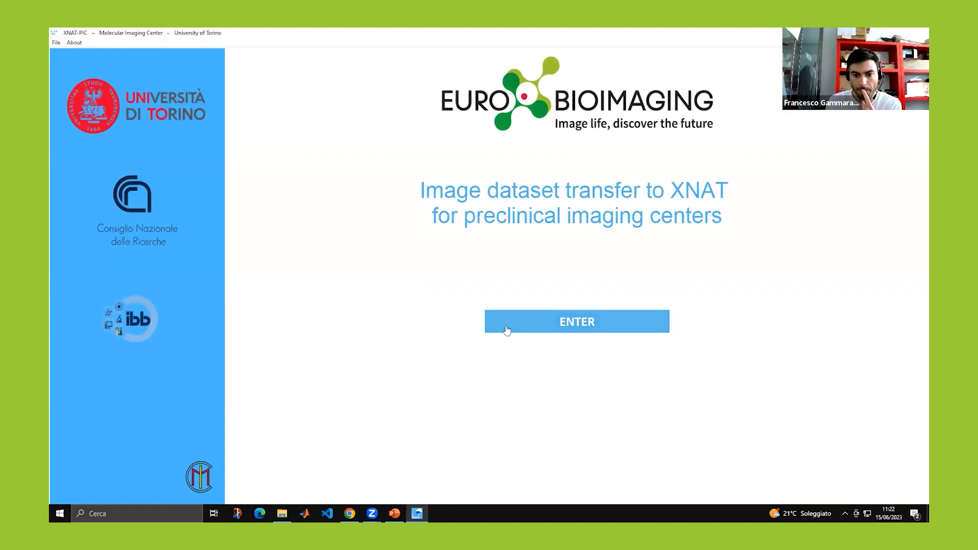
click(507, 330)
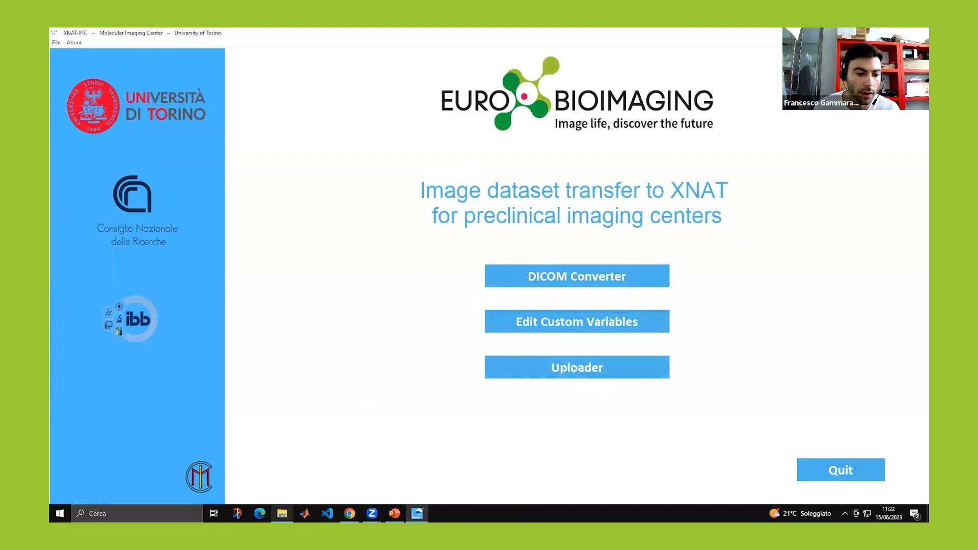
Bring up the Dataset folder window and move it aside to reveal the demo slide.
click(282, 514)
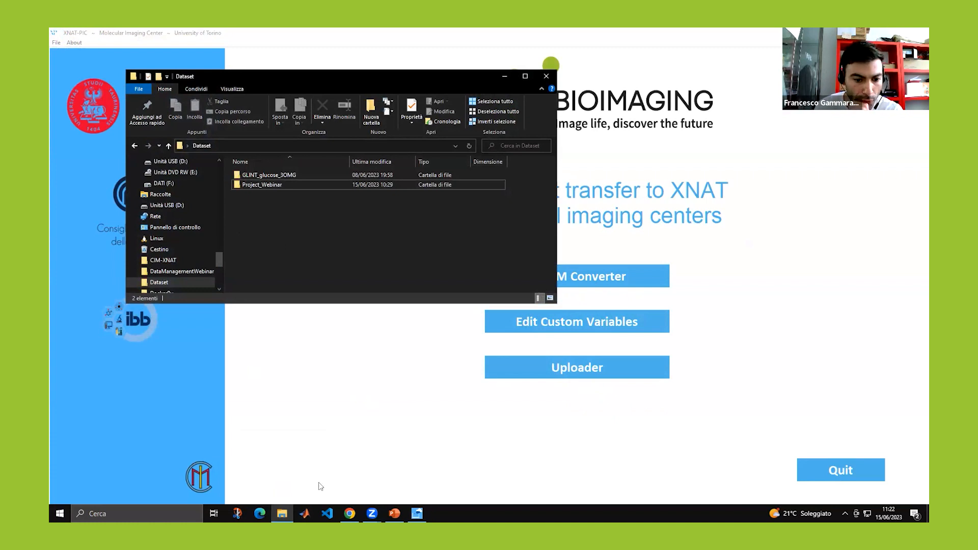
click(394, 513)
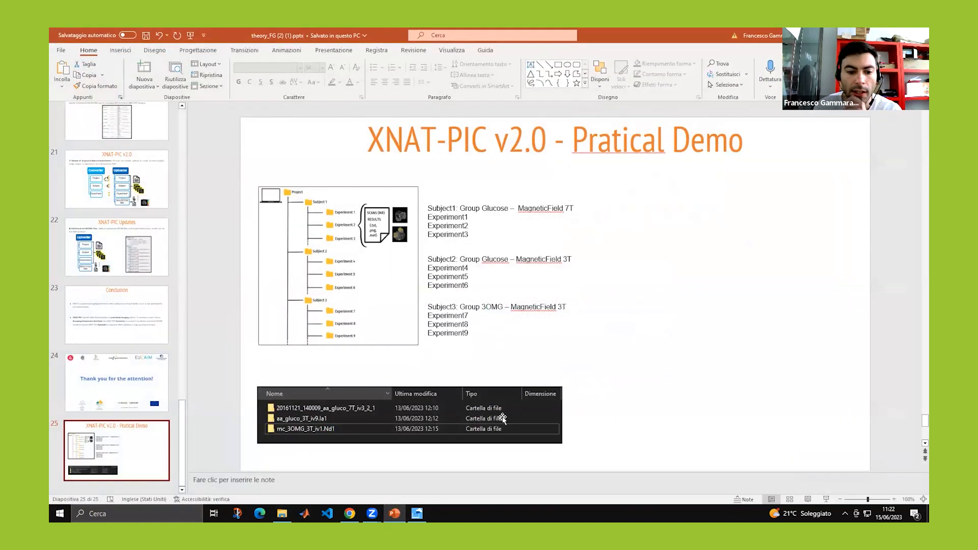
click(282, 514)
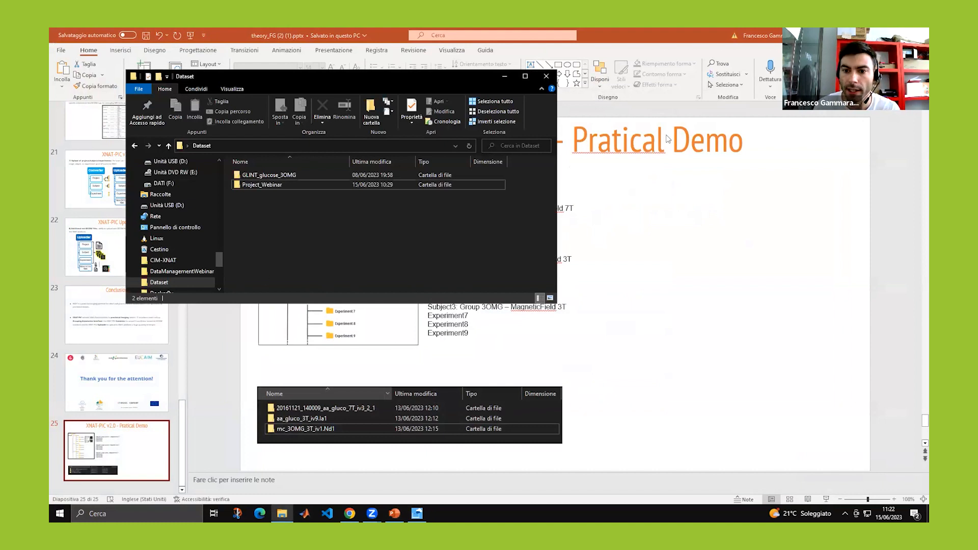
drag(303, 78, 672, 137)
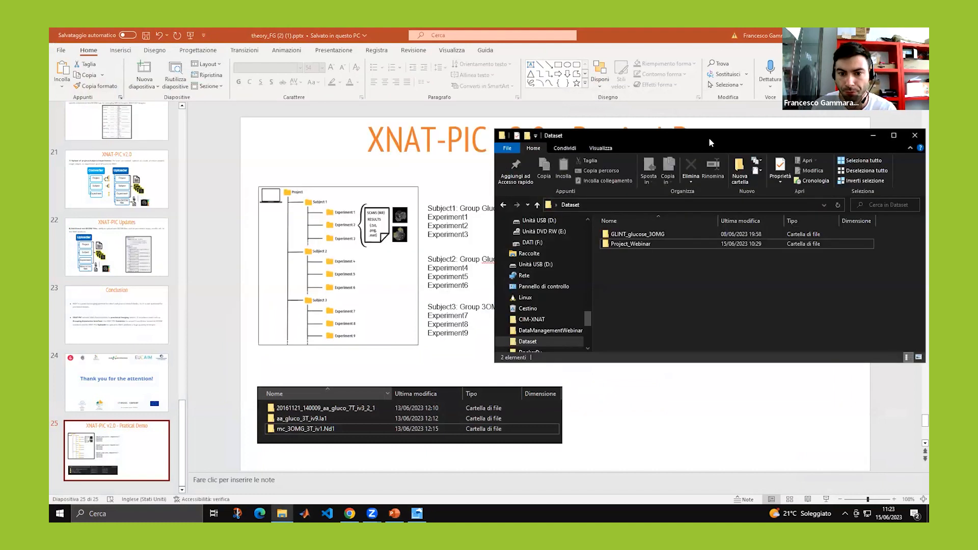
drag(709, 137, 791, 123)
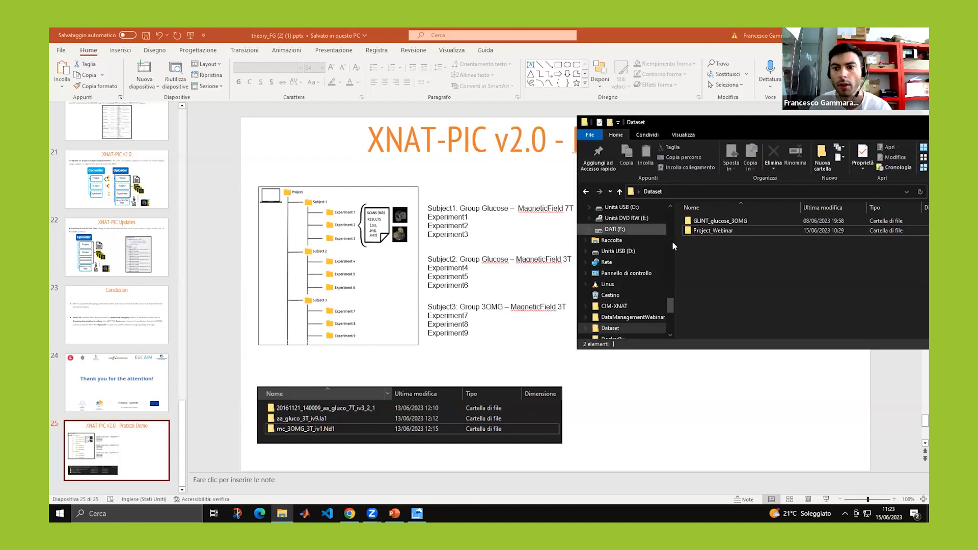
Browse Project_Webinar into 20161121_140009_aa_gluco_7T_iv3_2_1's scan folders, go back up, and return to XNAT-PIC.
click(717, 234)
double_click(717, 234)
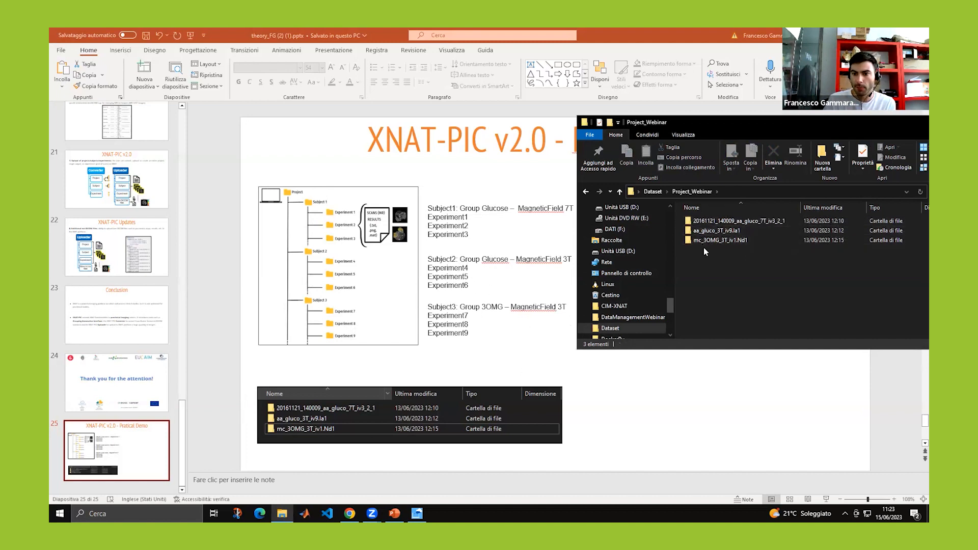
click(705, 223)
double_click(706, 222)
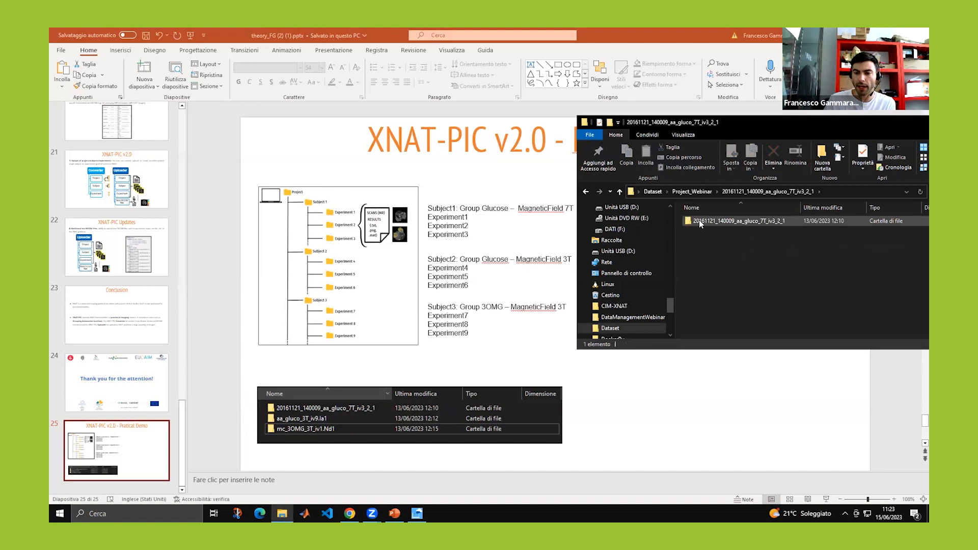
double_click(704, 222)
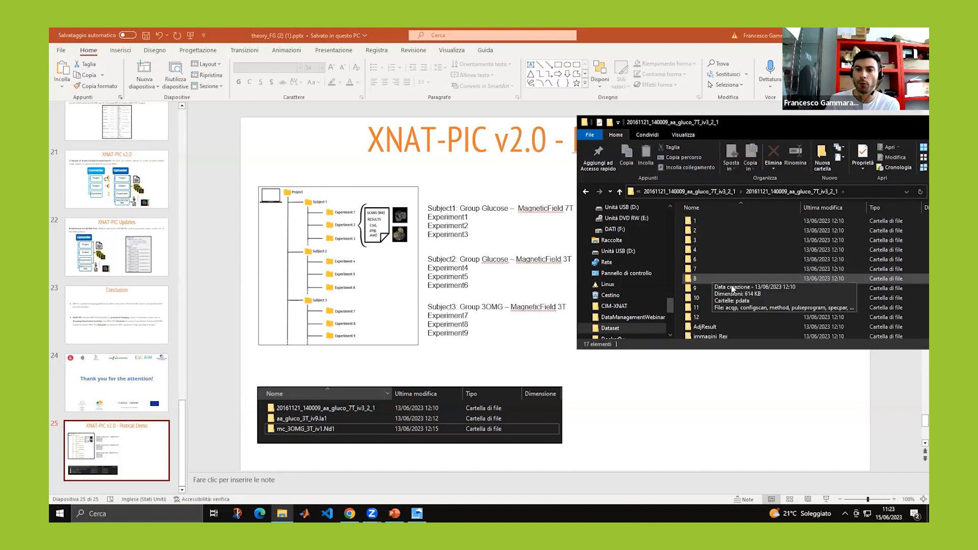
mouse_move(751, 270)
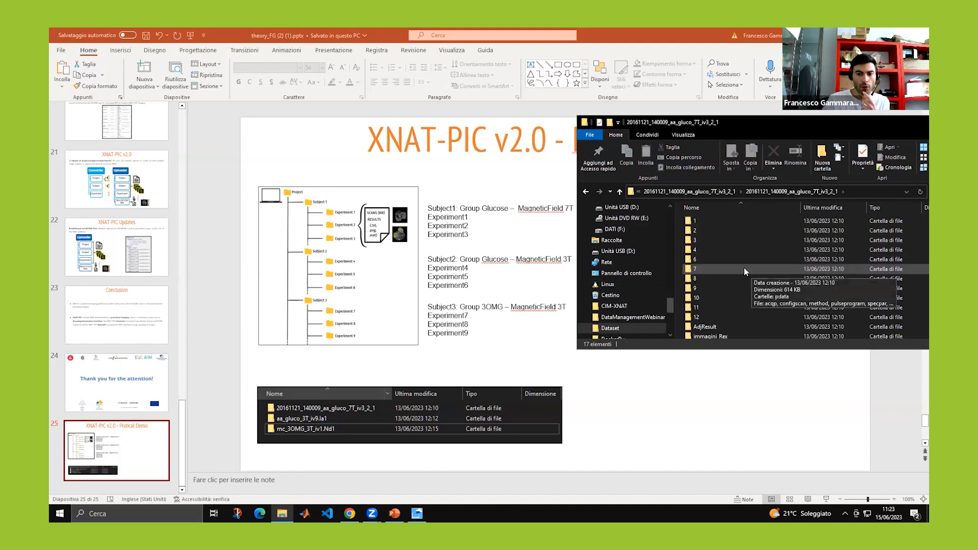
click(620, 193)
click(620, 193)
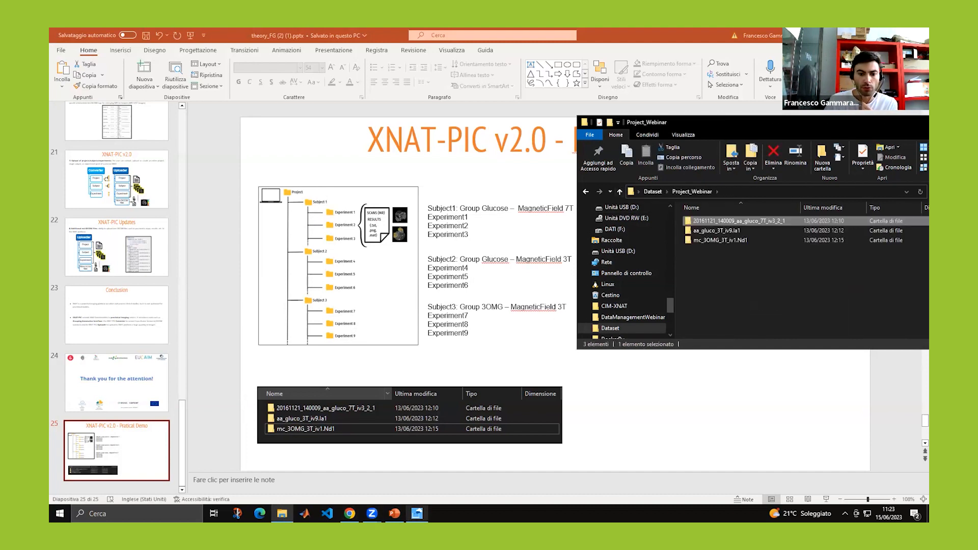
key(alt+Tab)
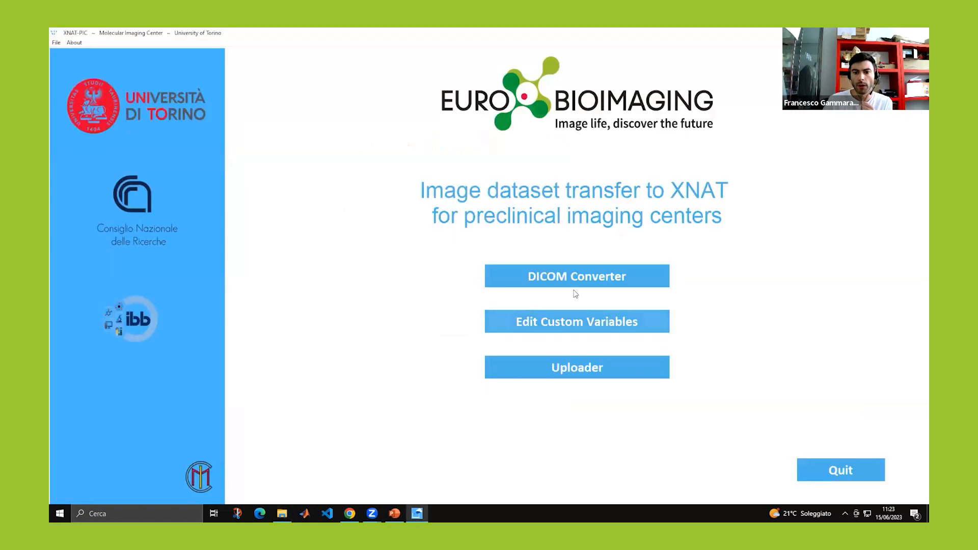
Start a DICOM Converter project conversion with Project_Webinar as the selected folder.
click(564, 278)
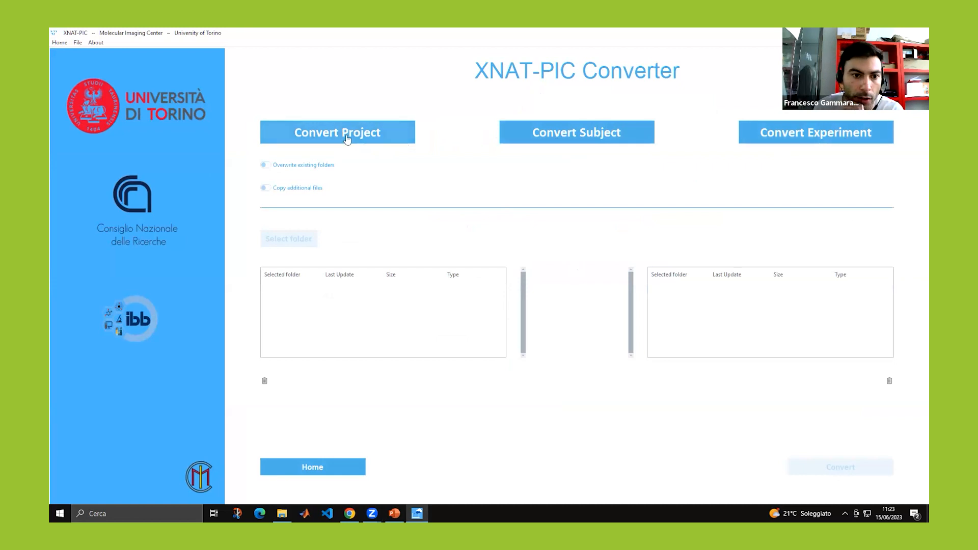
click(348, 139)
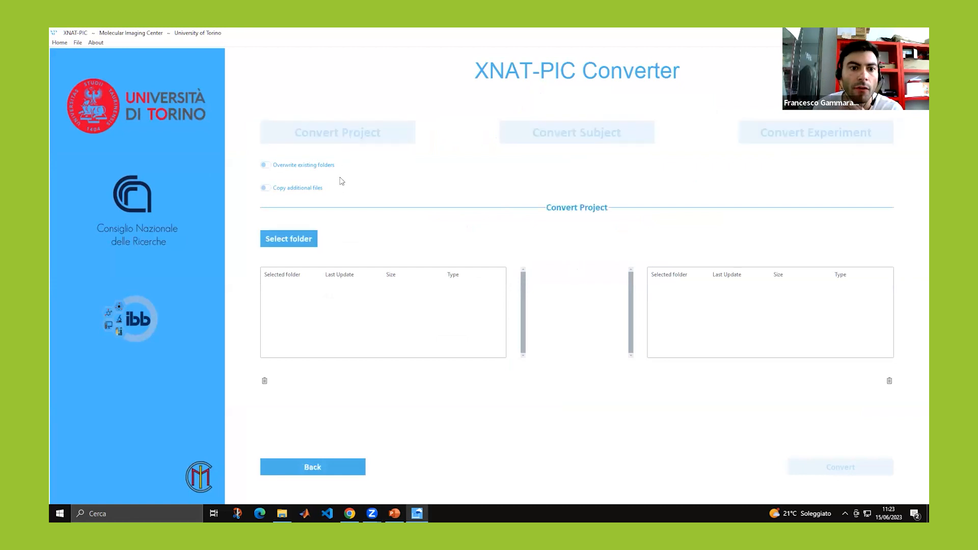
click(292, 242)
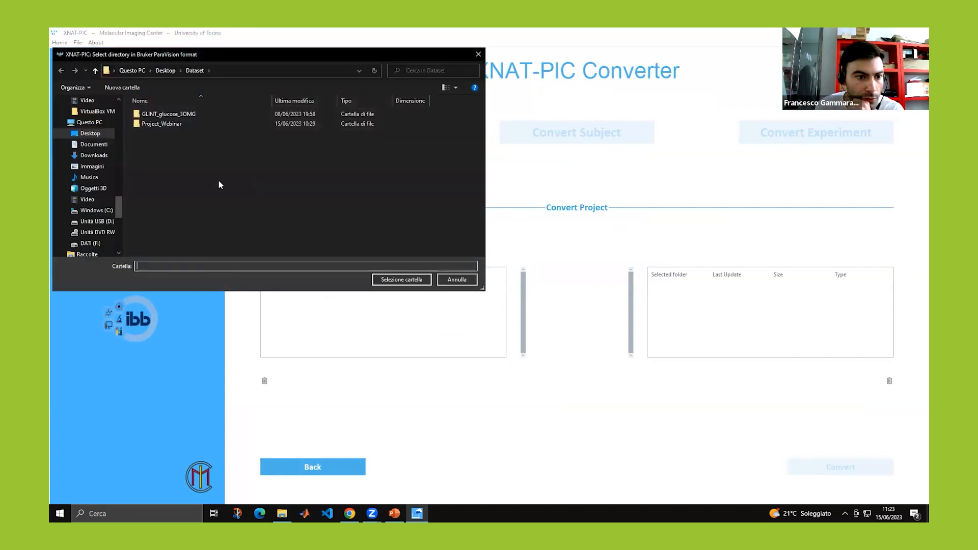
click(166, 123)
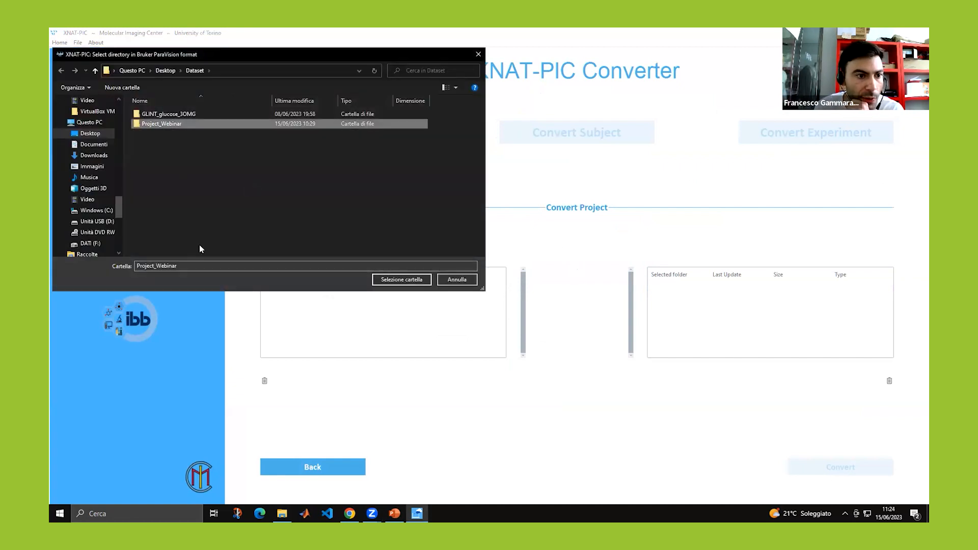
click(411, 279)
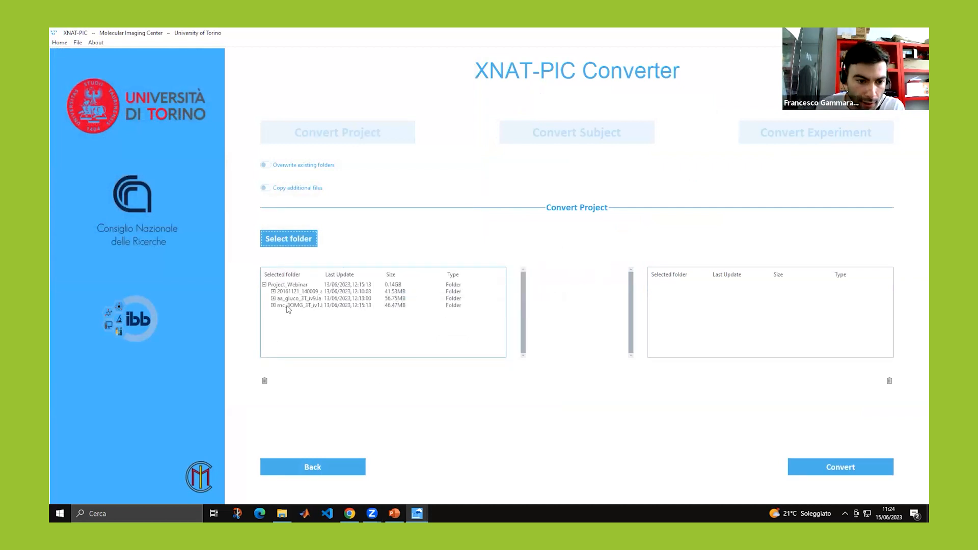
Expand and collapse Project_Webinar's tree nodes, then back out into Convert Subject.
click(274, 292)
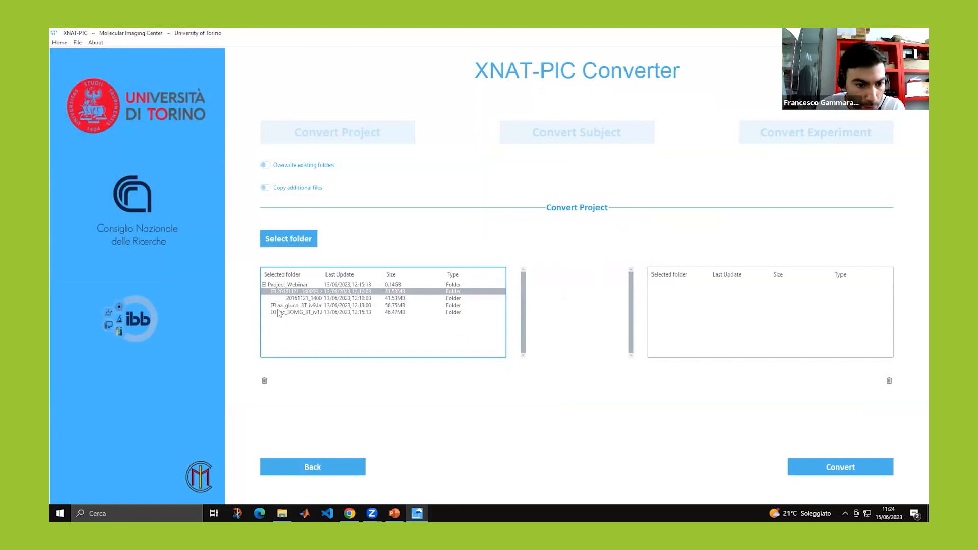
click(273, 306)
click(273, 319)
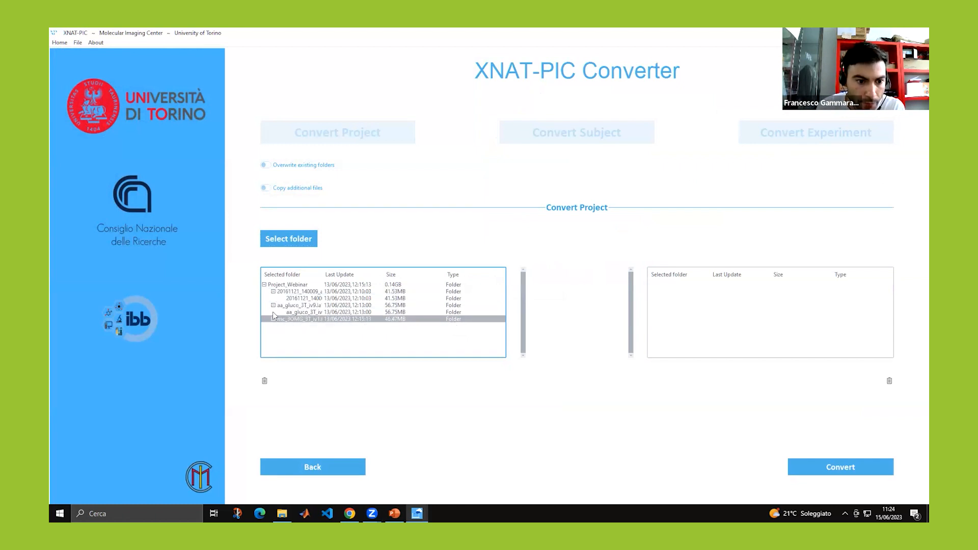
click(273, 305)
click(274, 293)
click(303, 467)
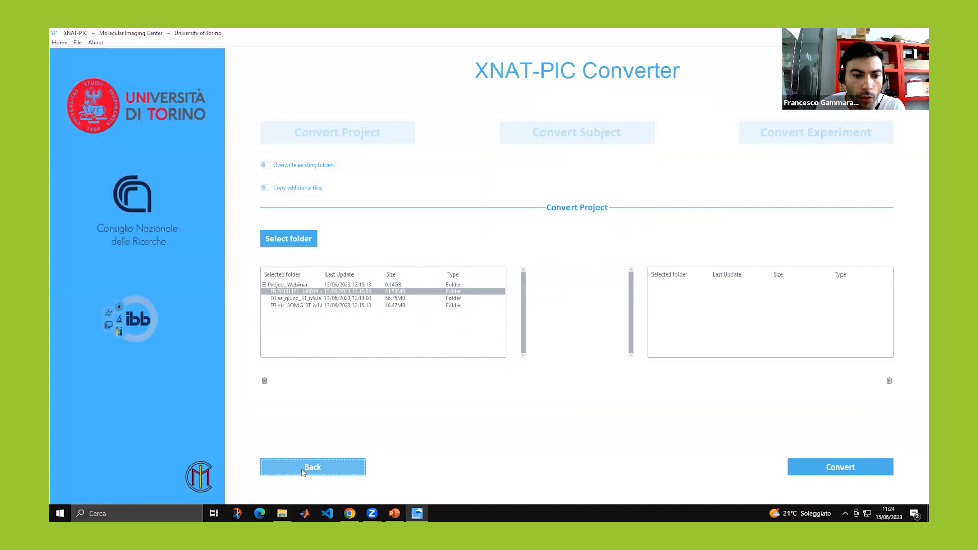
click(521, 142)
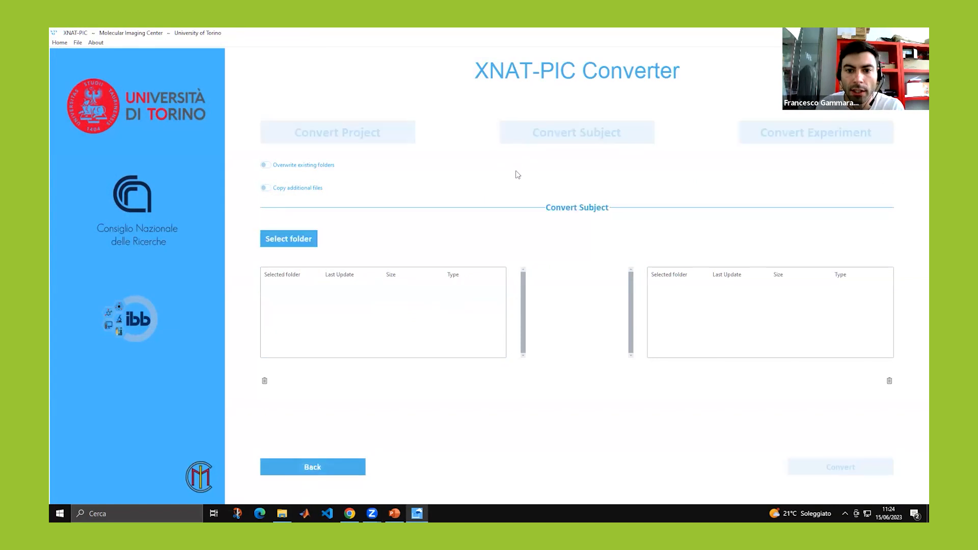
Pick the 20161121_140009_aa_gluco_7T_iv3_2_1 subject folder, then back out and switch to Convert Project.
click(277, 238)
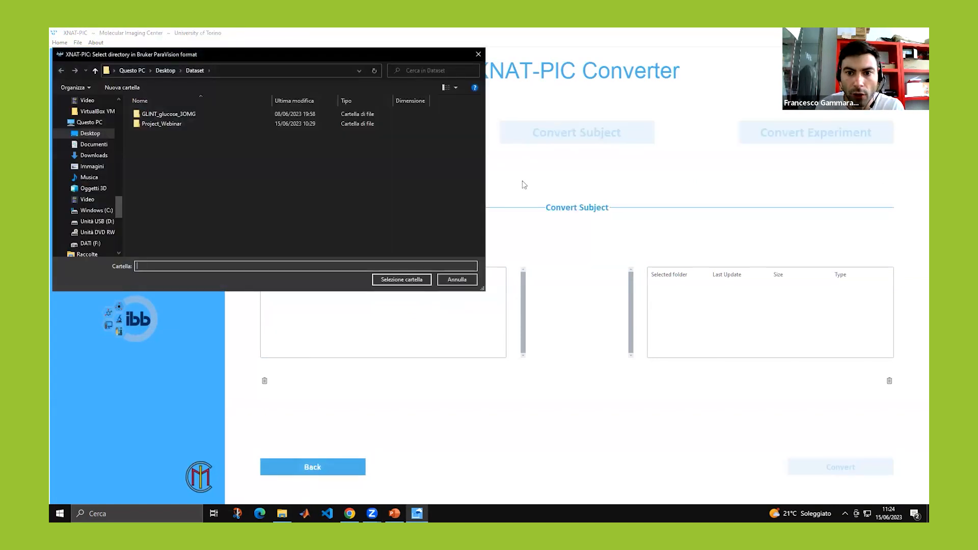
click(169, 125)
double_click(169, 125)
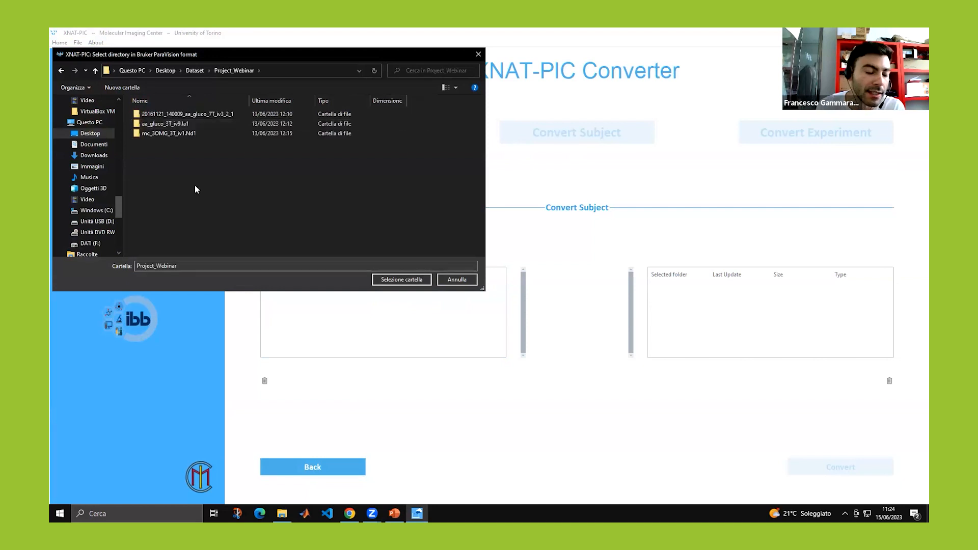
click(185, 116)
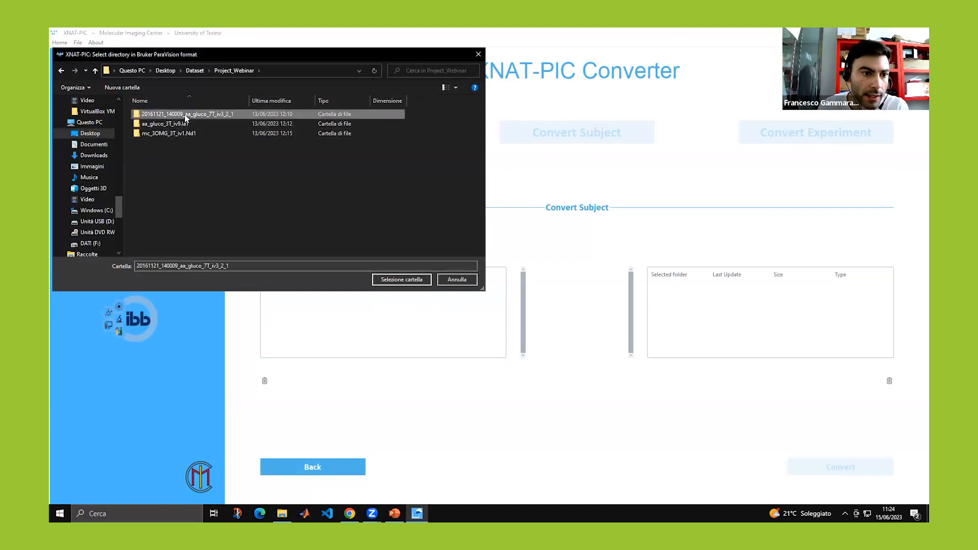
click(384, 283)
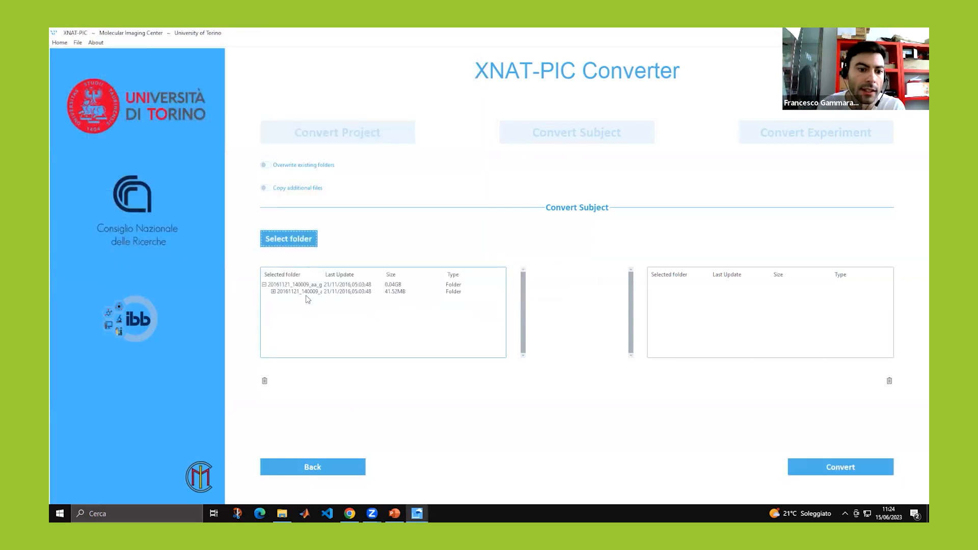
click(319, 469)
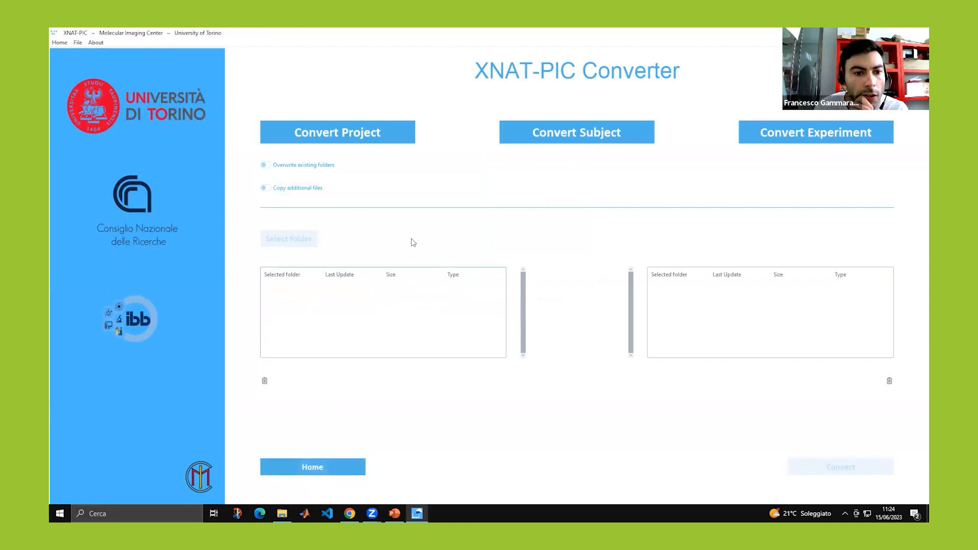
click(337, 142)
Select the Project_Webinar folder as the Bruker project to convert.
click(305, 238)
click(162, 123)
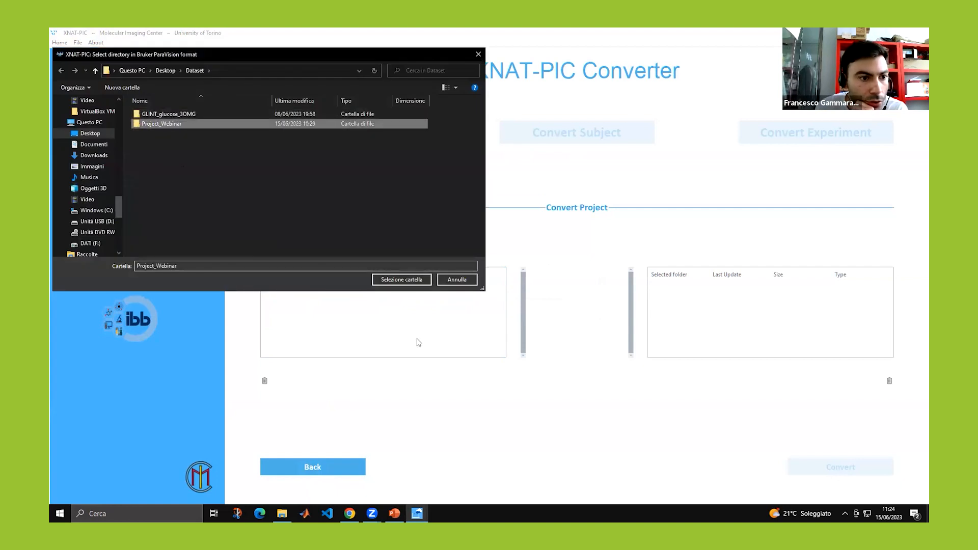
click(401, 279)
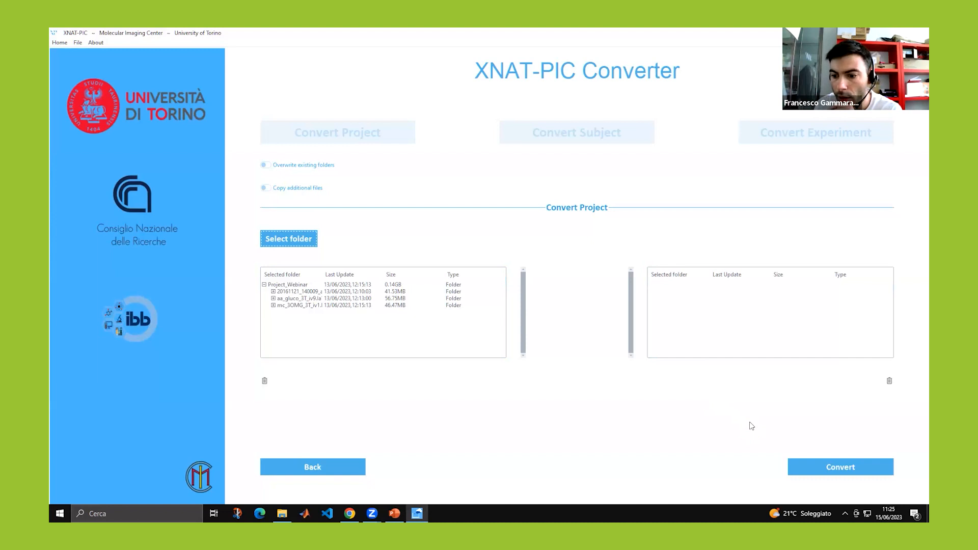
Convert Project_Webinar to DICOM and dismiss the conversion-finished message.
click(801, 470)
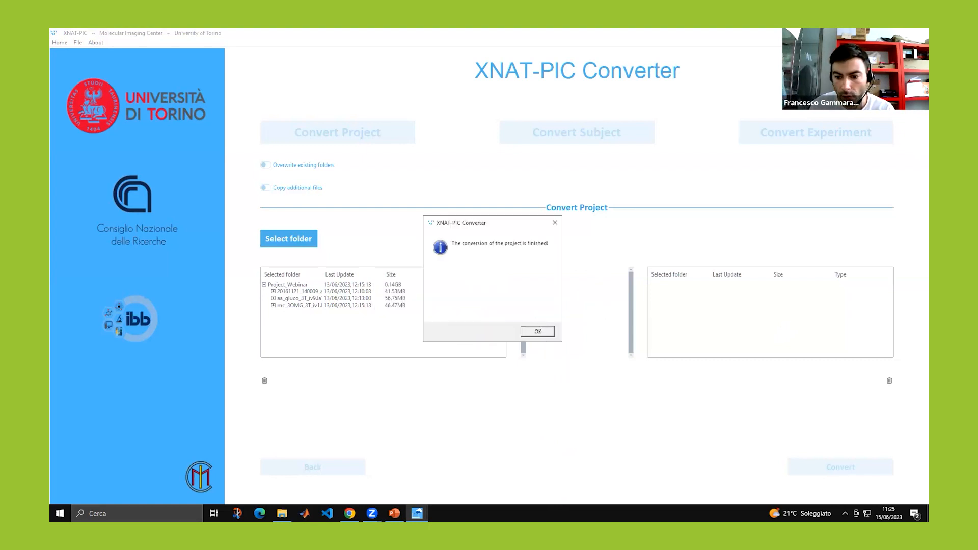
click(538, 332)
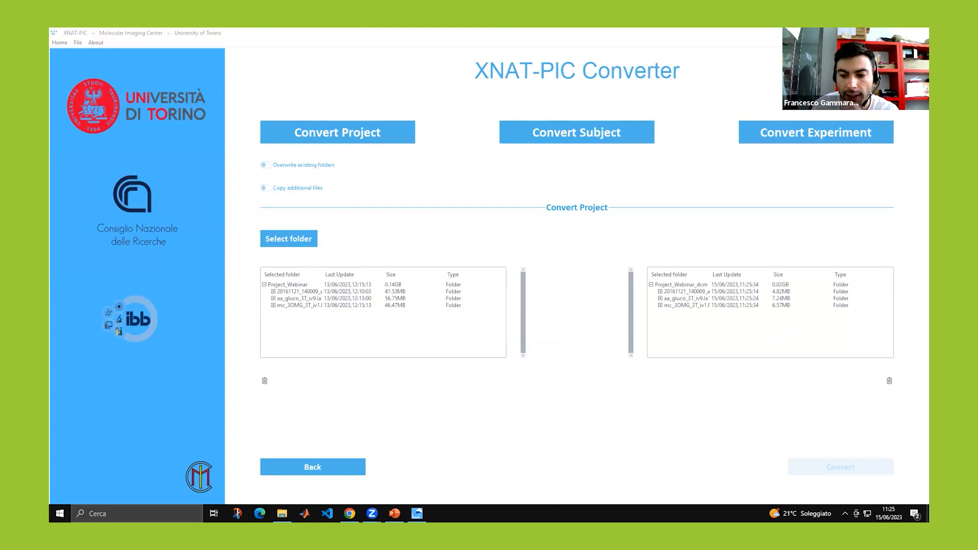
right_click(734, 514)
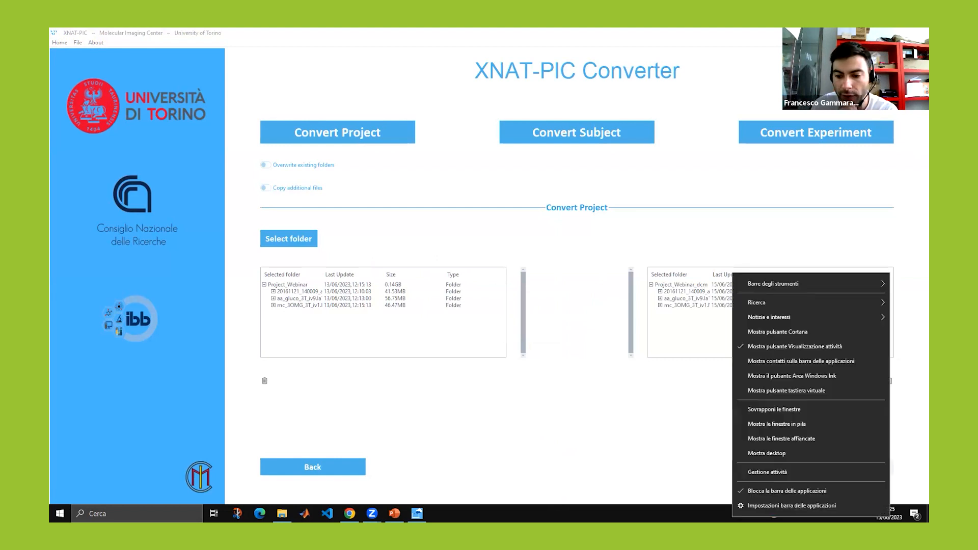
Open Project_Webinar_dcm's subject, session, MR and first scan folders to view the three .dcm files.
click(756, 456)
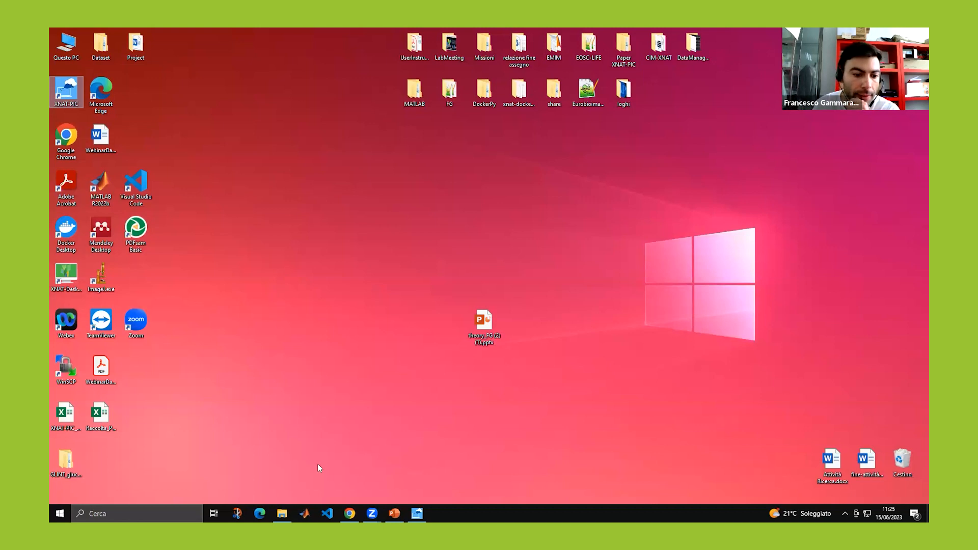
click(282, 513)
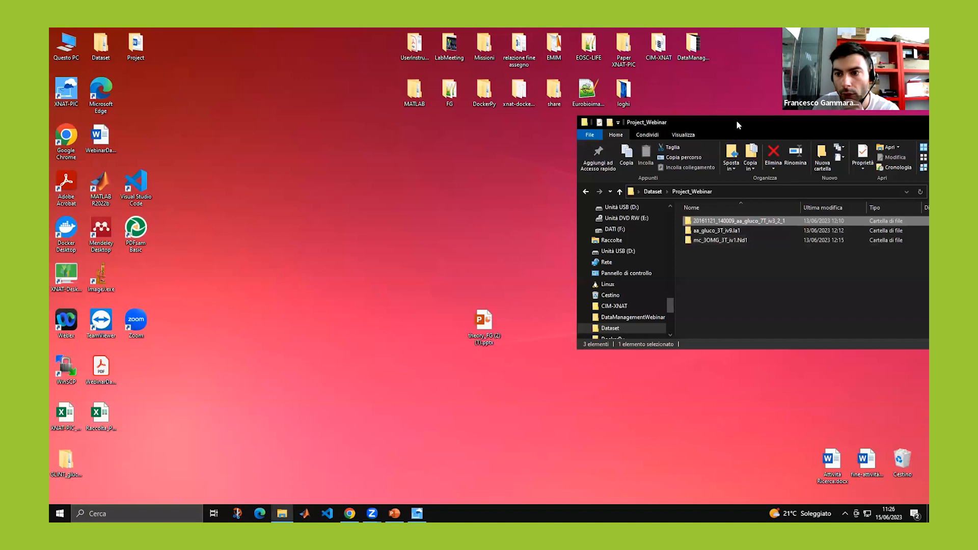
drag(311, 135, 302, 122)
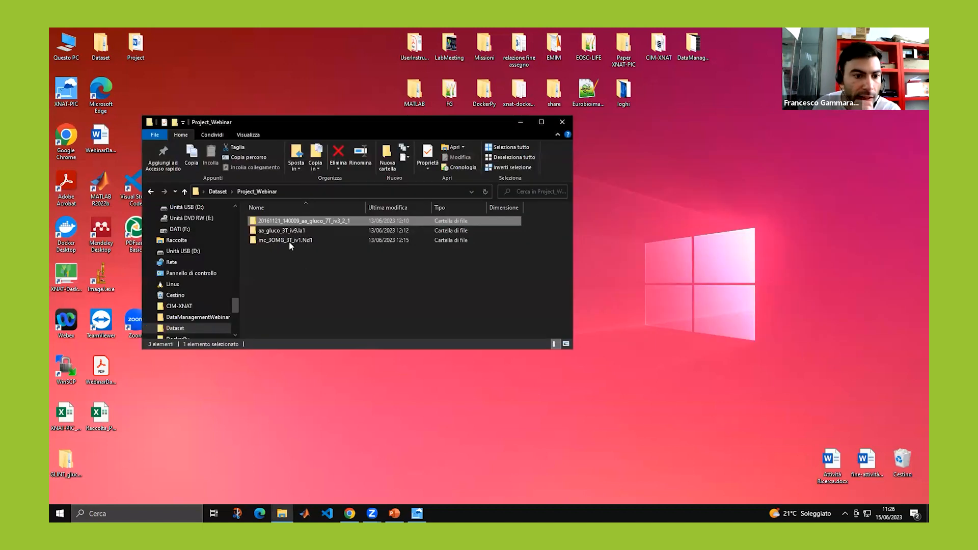
click(184, 192)
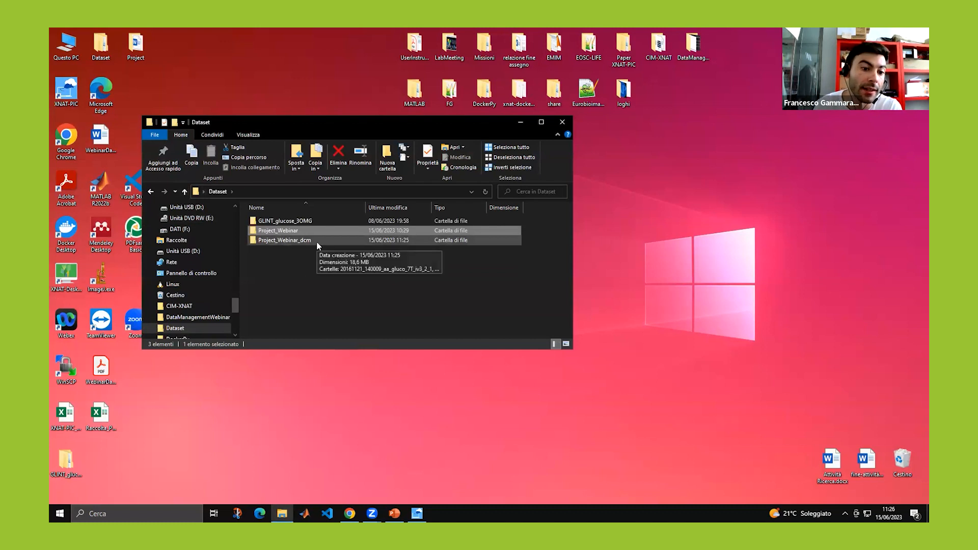
click(310, 242)
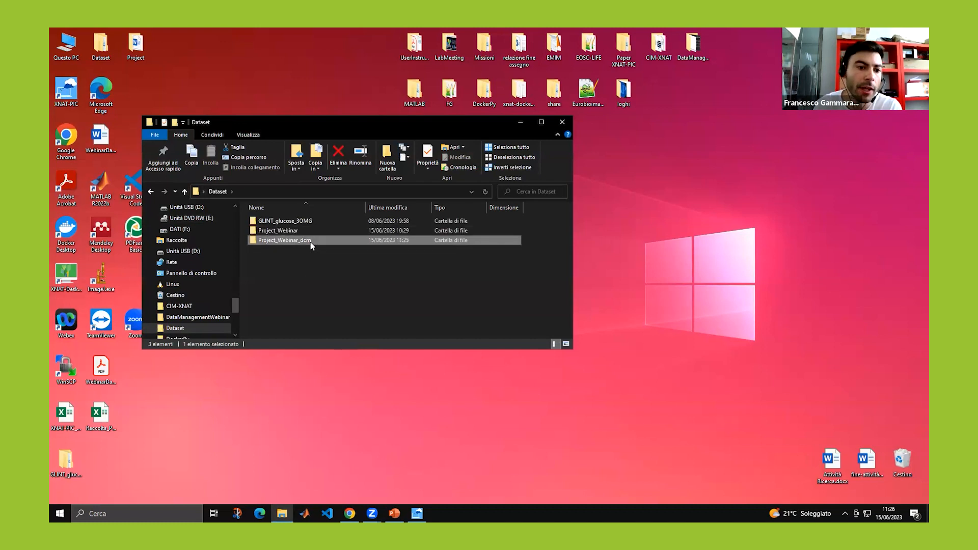
double_click(310, 243)
double_click(307, 223)
double_click(306, 223)
double_click(307, 222)
double_click(298, 222)
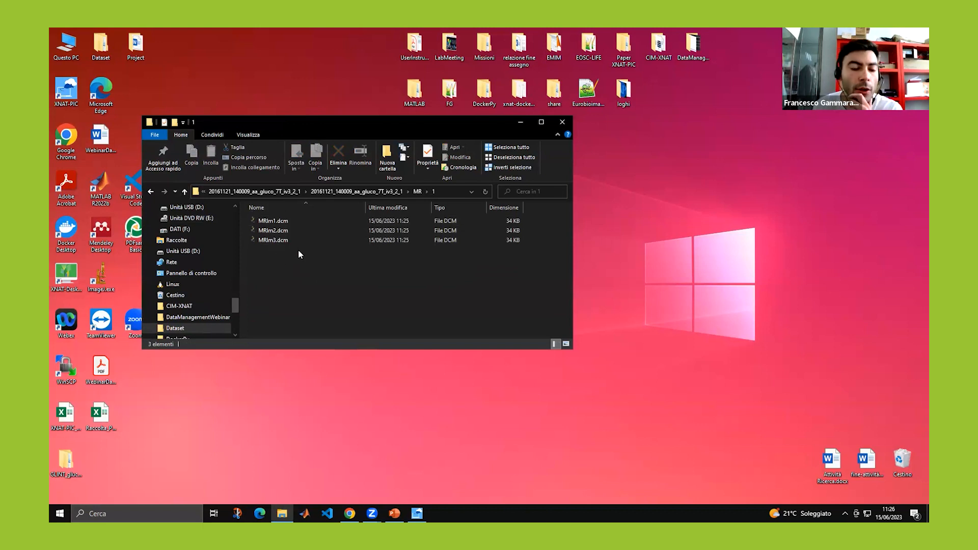
click(417, 514)
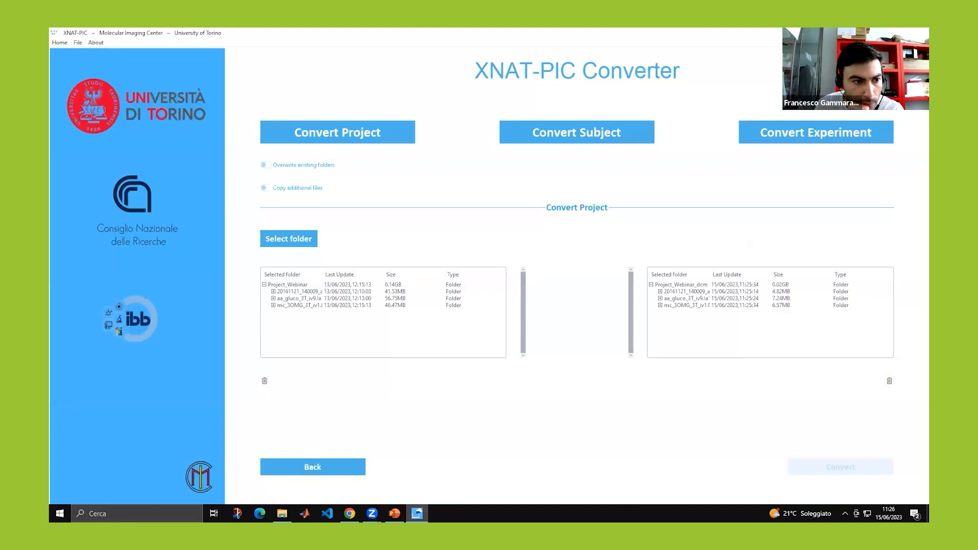
Return XNAT-PIC to its home screen and open Edit Custom Variables.
click(60, 44)
click(63, 53)
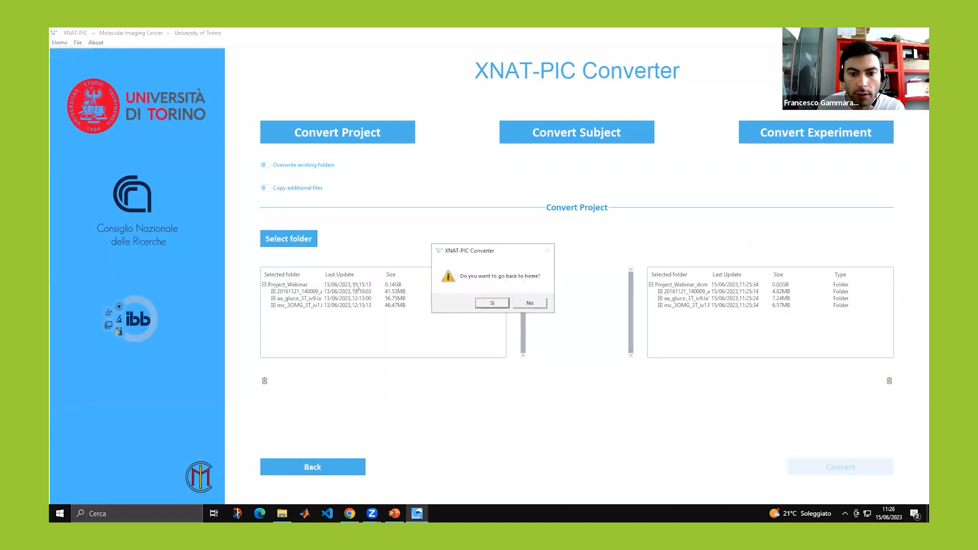
click(493, 308)
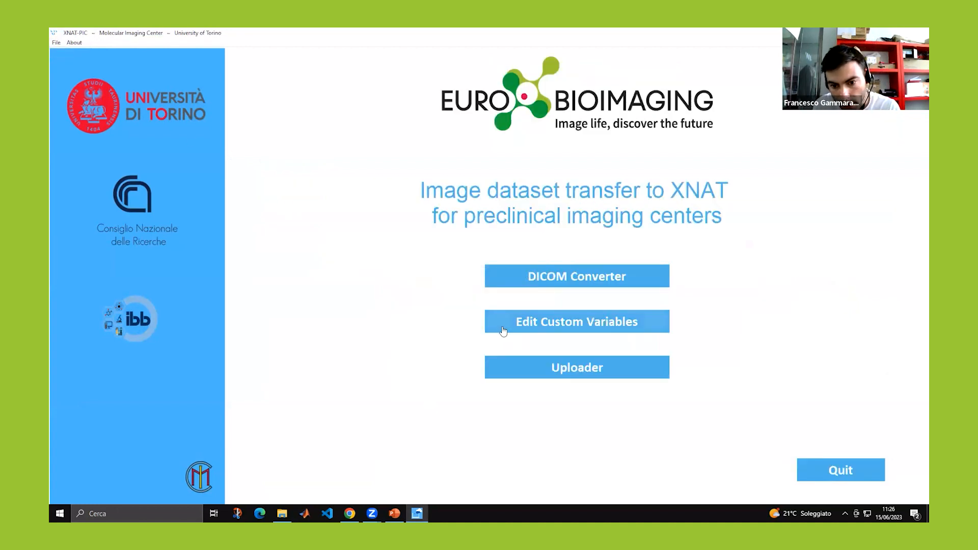
click(513, 328)
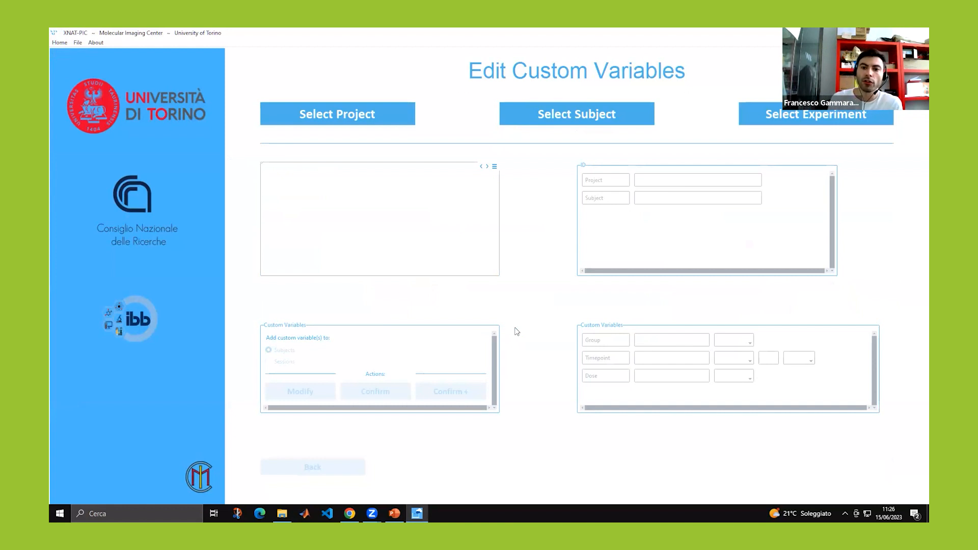
click(320, 116)
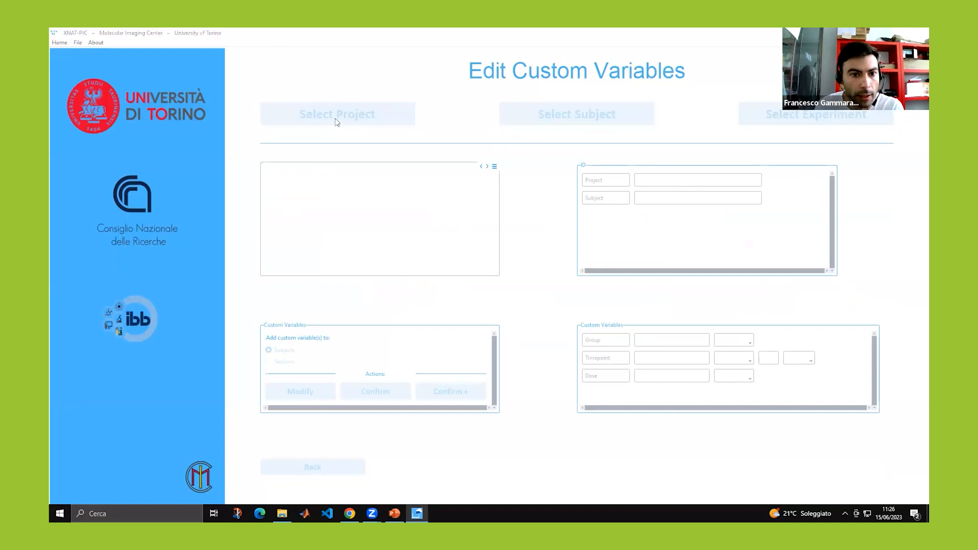
Load Project_Webinar_dcm from Desktop > Dataset as the project to edit.
click(83, 116)
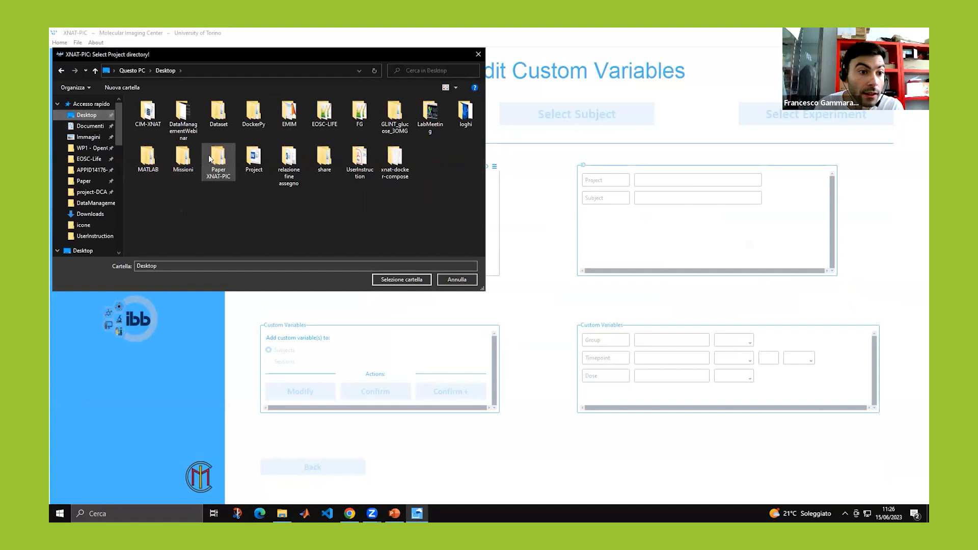
double_click(219, 112)
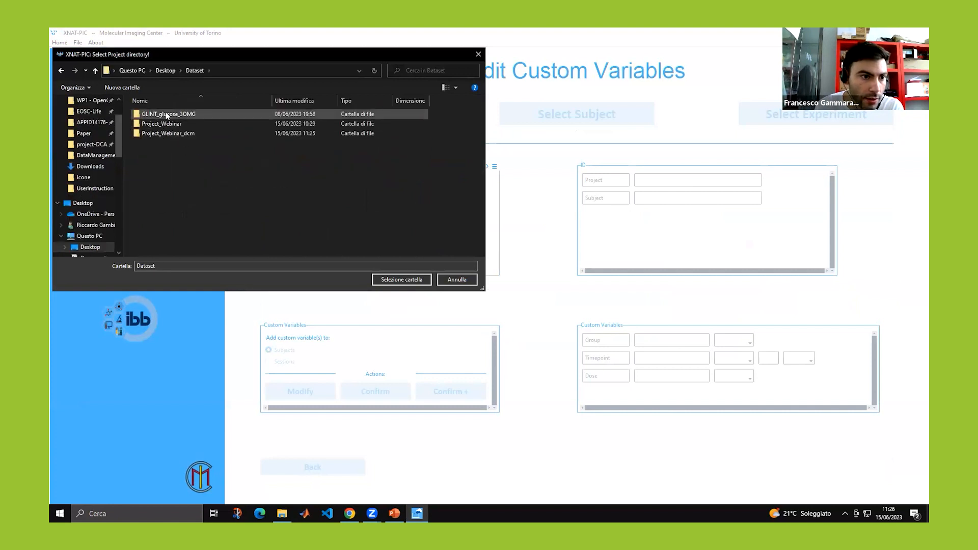
double_click(163, 133)
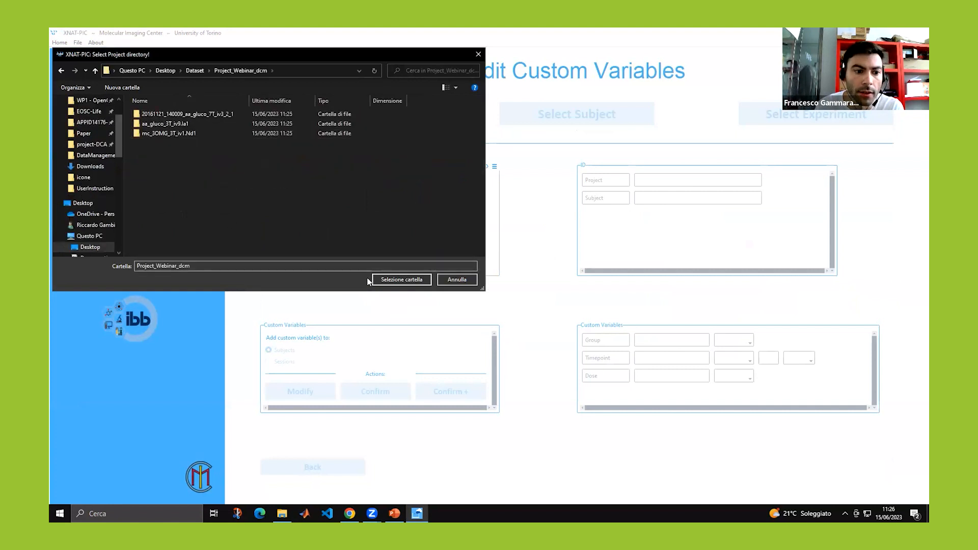
click(393, 279)
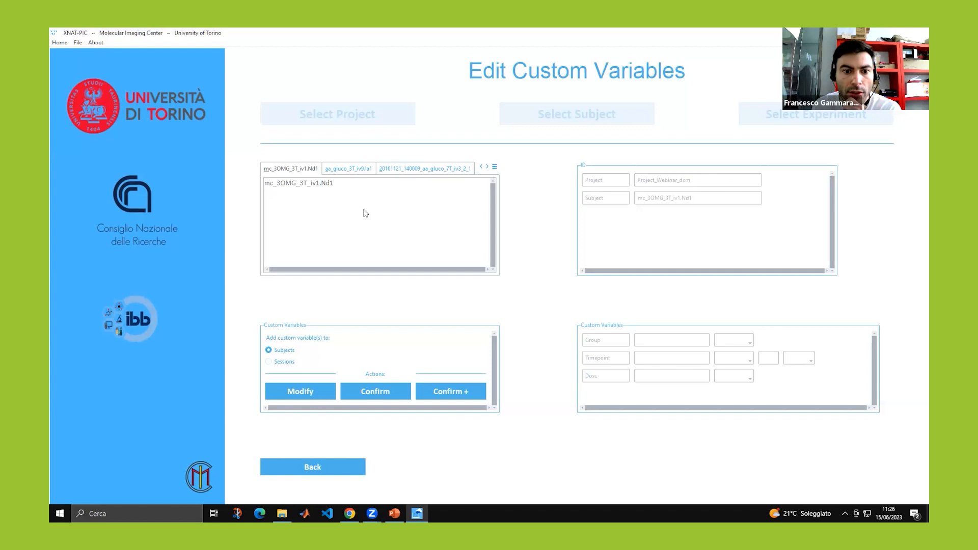
Browse the subjects, viewing aa_gluco_3T_iv9.la1 and returning to mc_3OMG_3T_iv1.Nd1.
click(495, 168)
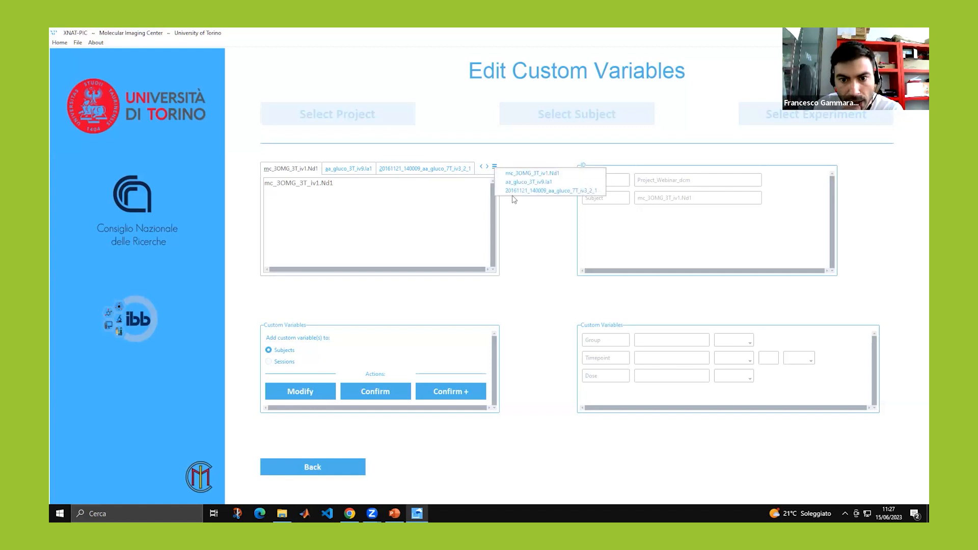
click(345, 169)
click(345, 169)
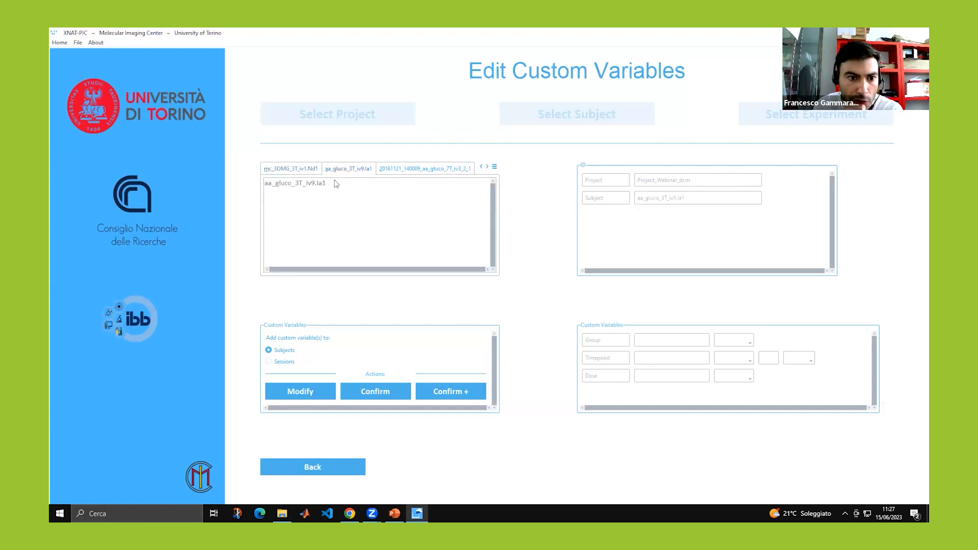
click(428, 171)
click(309, 173)
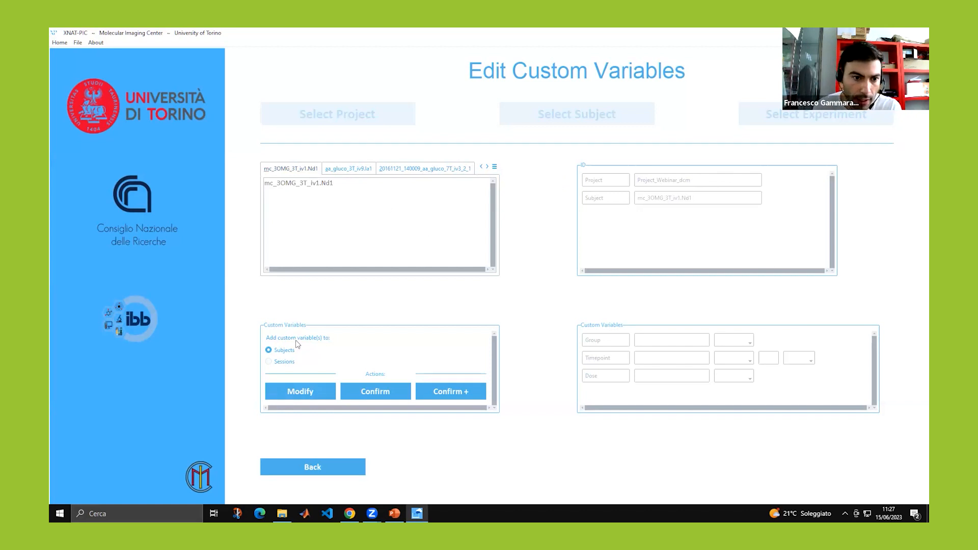
Enable editing, enter 3OMG as the Group value for mc_3OMG_3T_iv1.Nd1, and confirm.
click(304, 395)
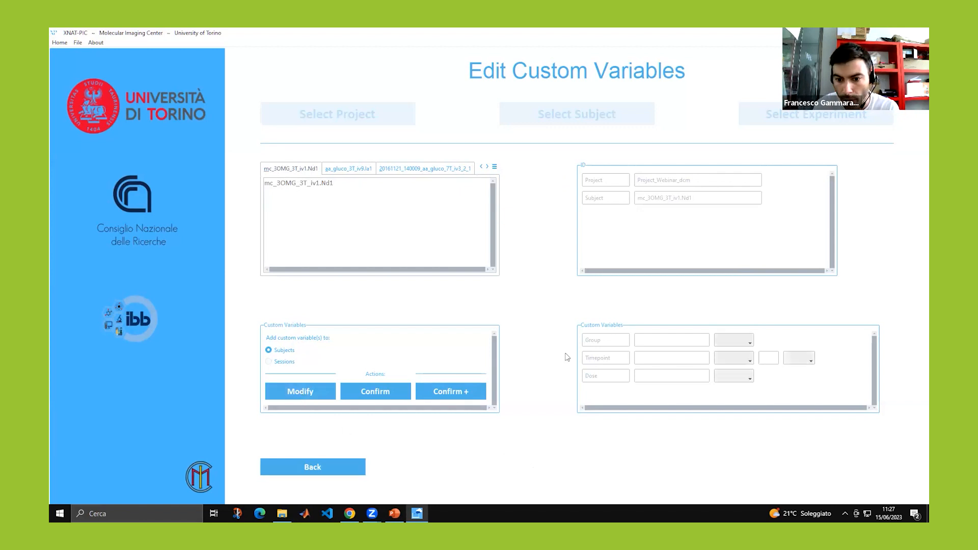
click(656, 341)
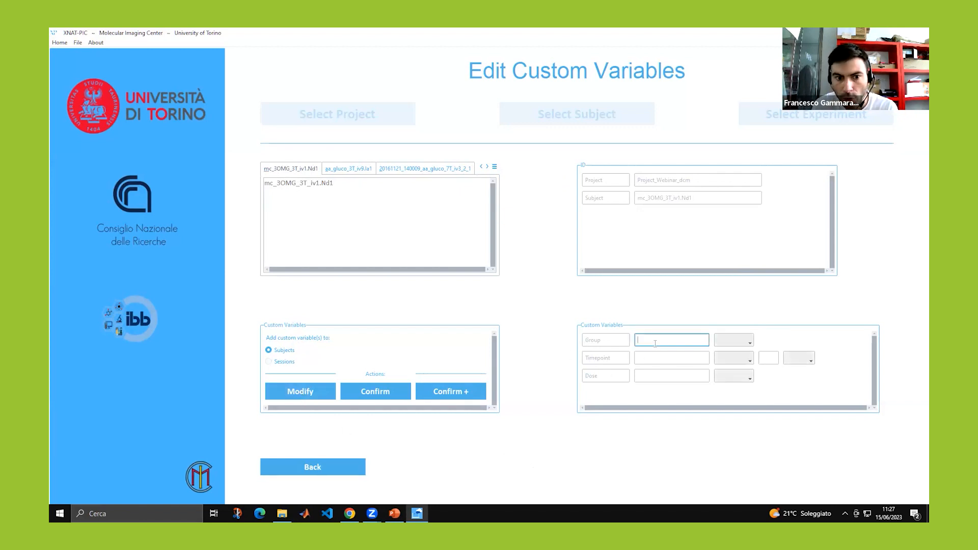
text(3OMG)
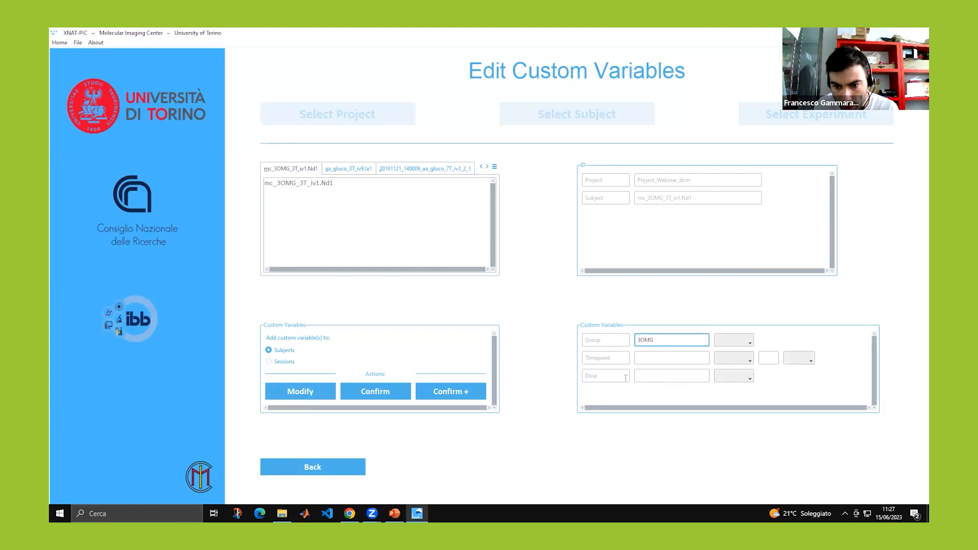
click(368, 393)
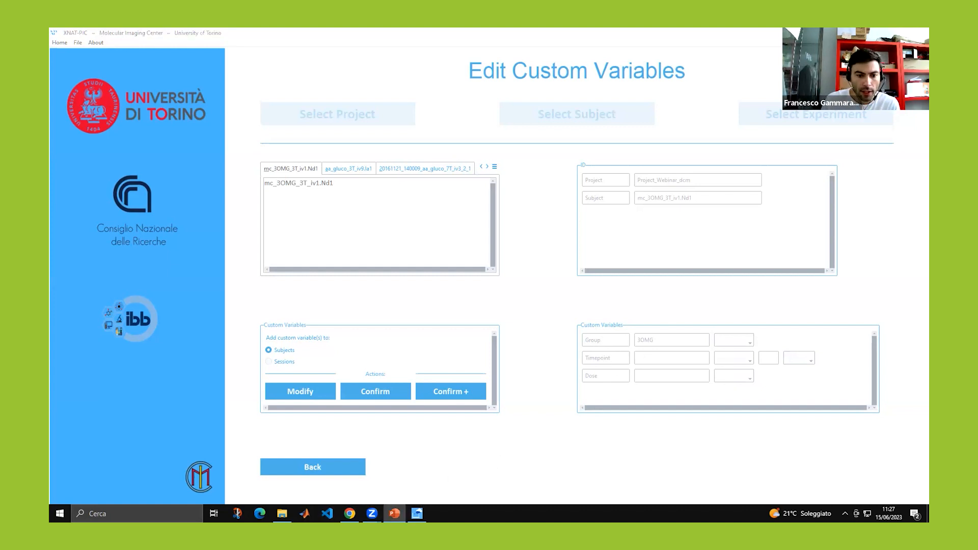
click(394, 513)
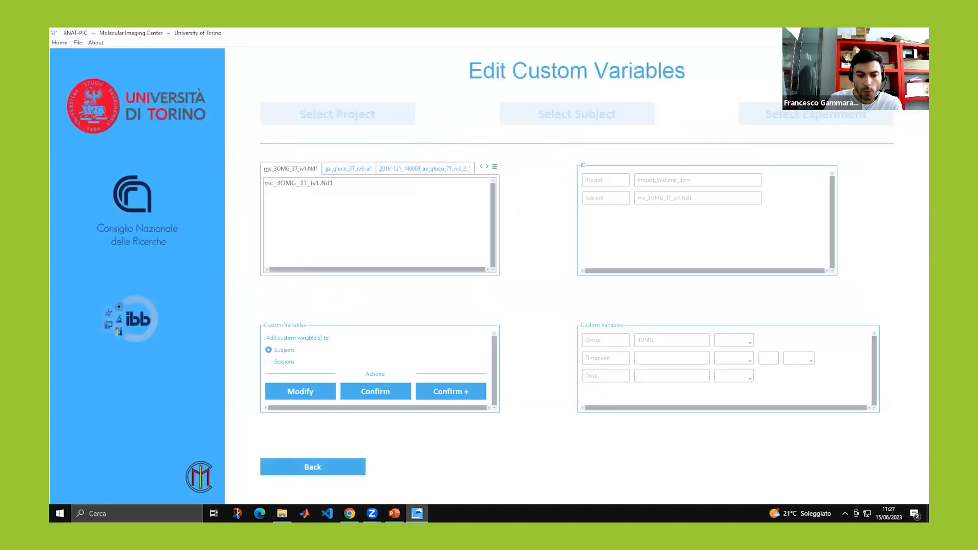
click(417, 513)
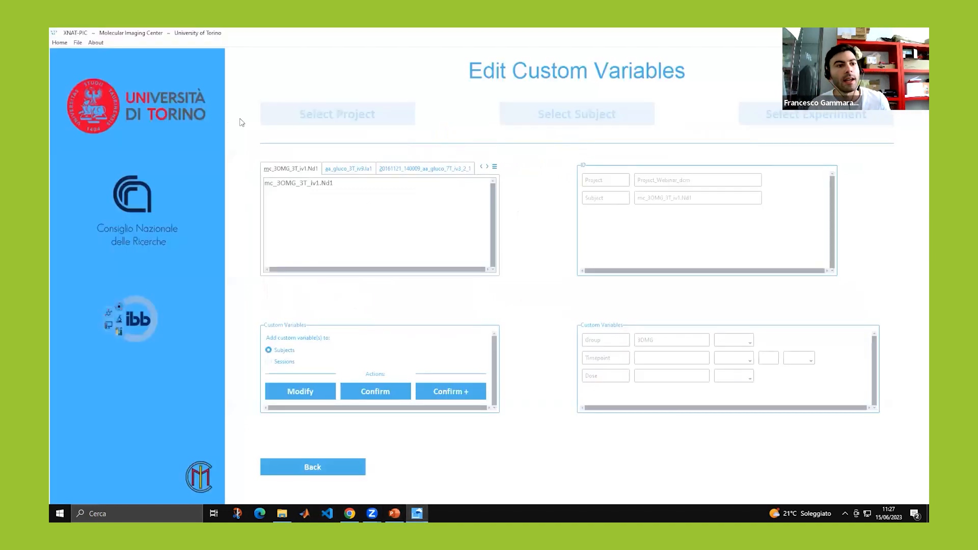
Add a MagneticField custom variable with value 3T to mc_3OMG_3T_iv1.Nd1.
click(72, 43)
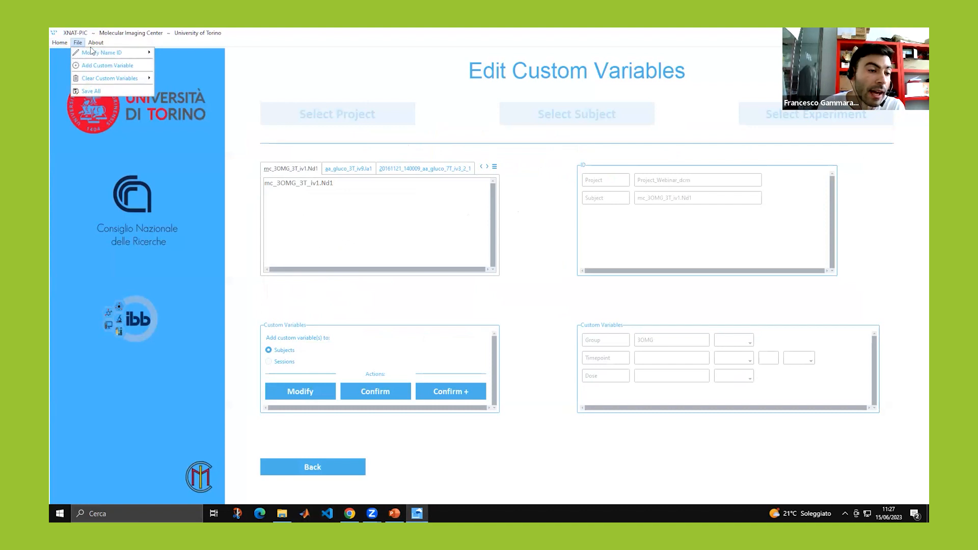
mouse_move(93, 54)
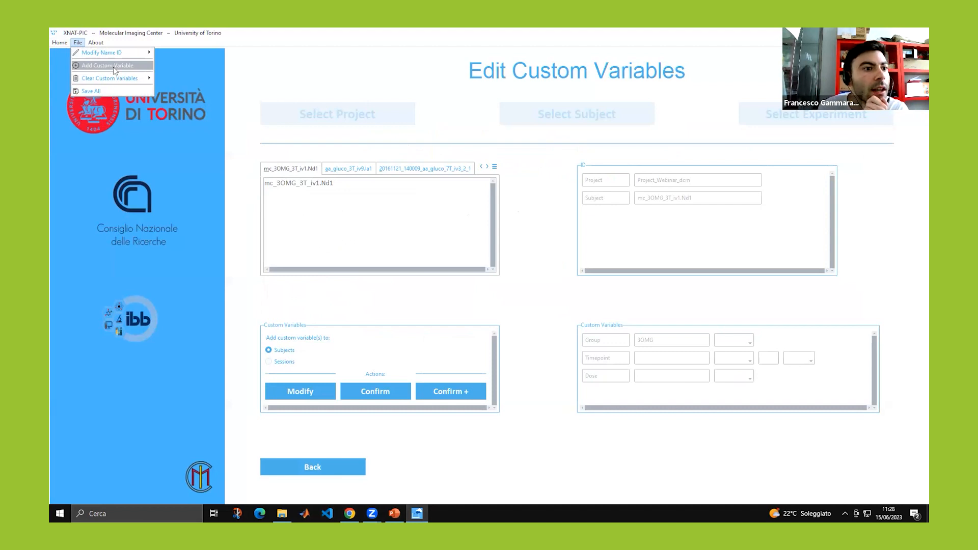
mouse_move(107, 79)
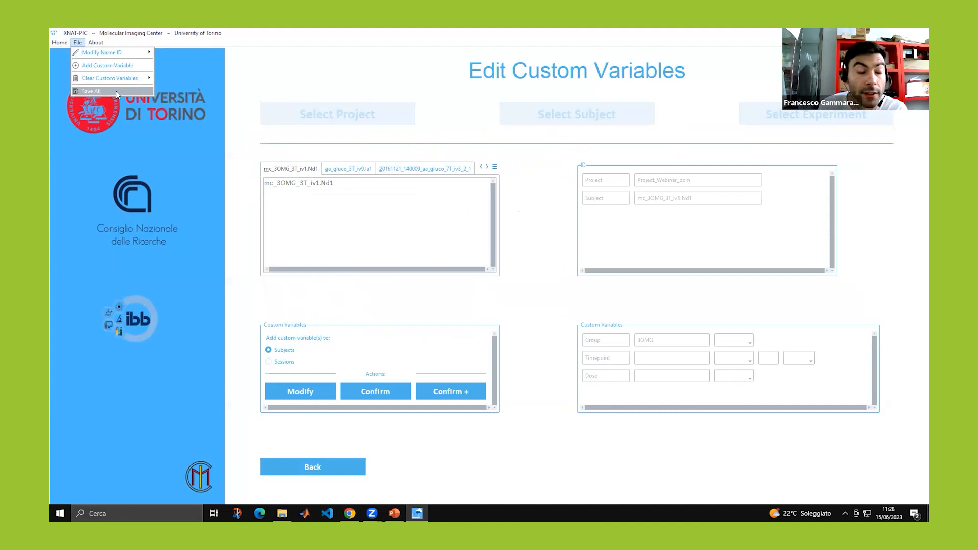
click(107, 66)
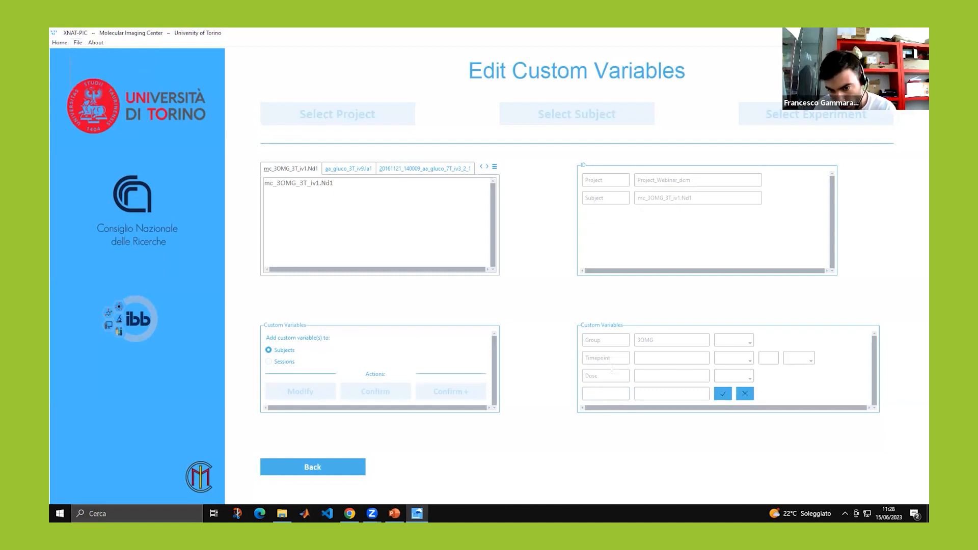
click(607, 394)
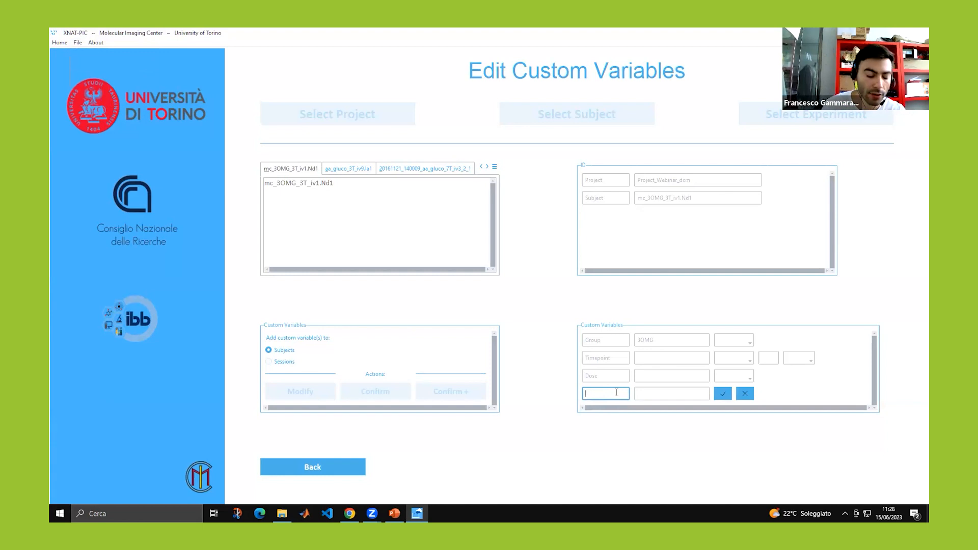
text(Magne)
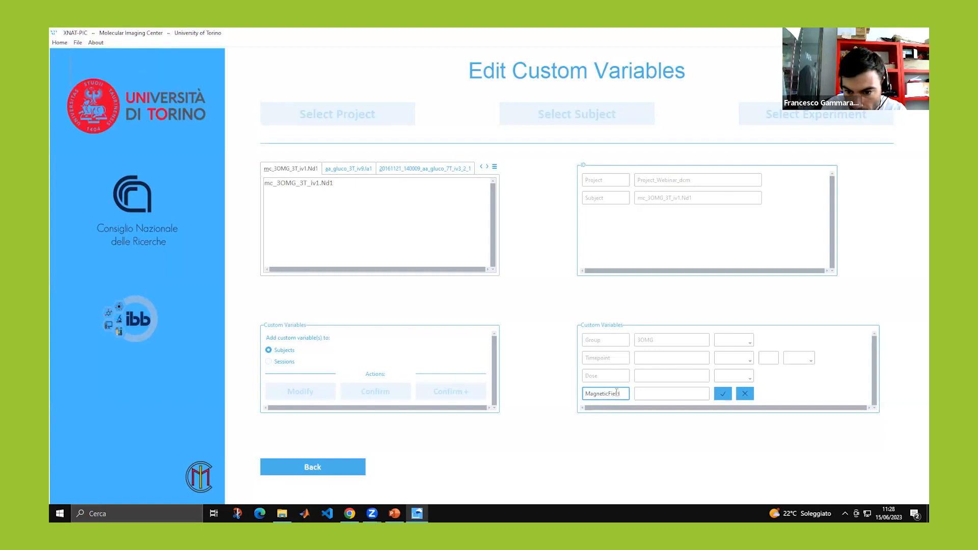
text(ticField)
click(667, 394)
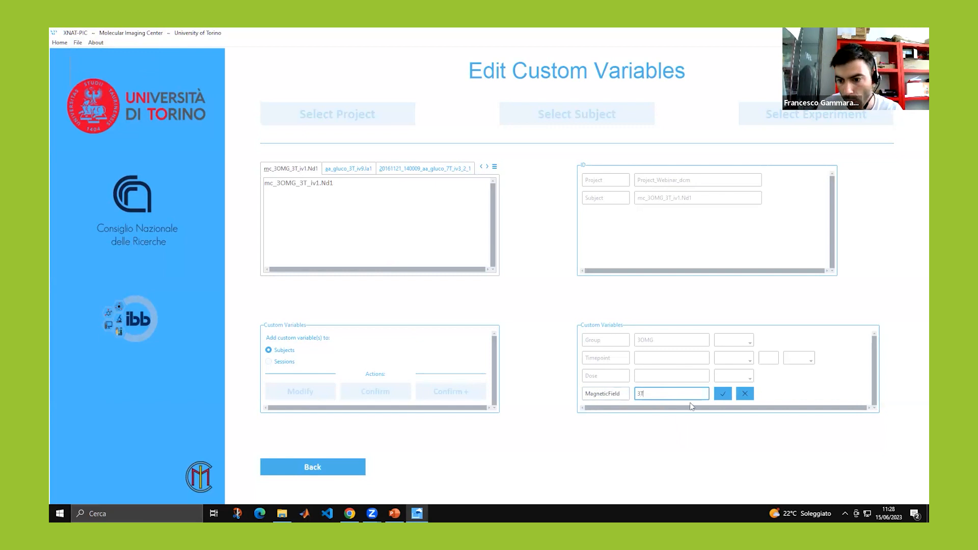
click(723, 393)
Switch to the aa_gluco_3T_iv9.la1 subject.
click(349, 168)
click(293, 169)
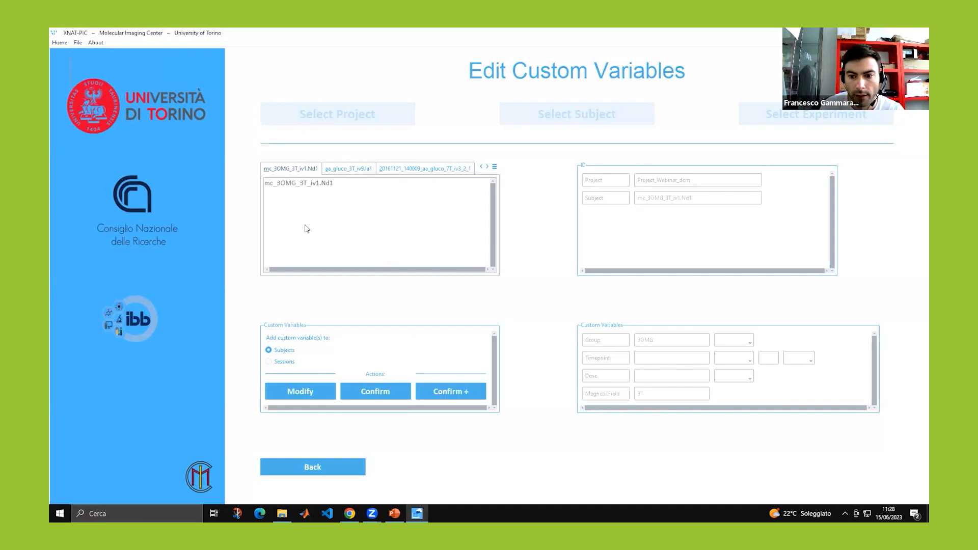
click(350, 169)
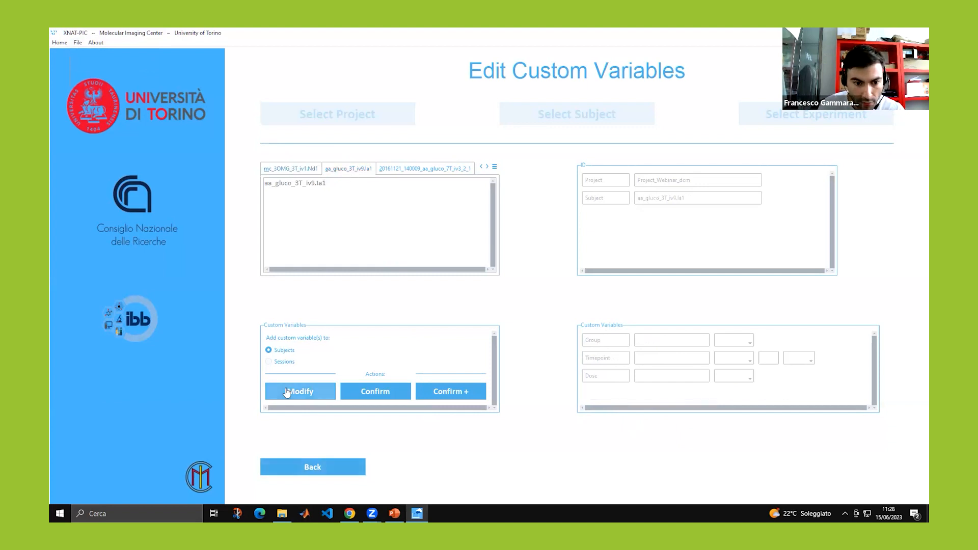
Enter Glucose as Group, add MagneticField 3T, and confirm with Confirm + for copying.
click(680, 339)
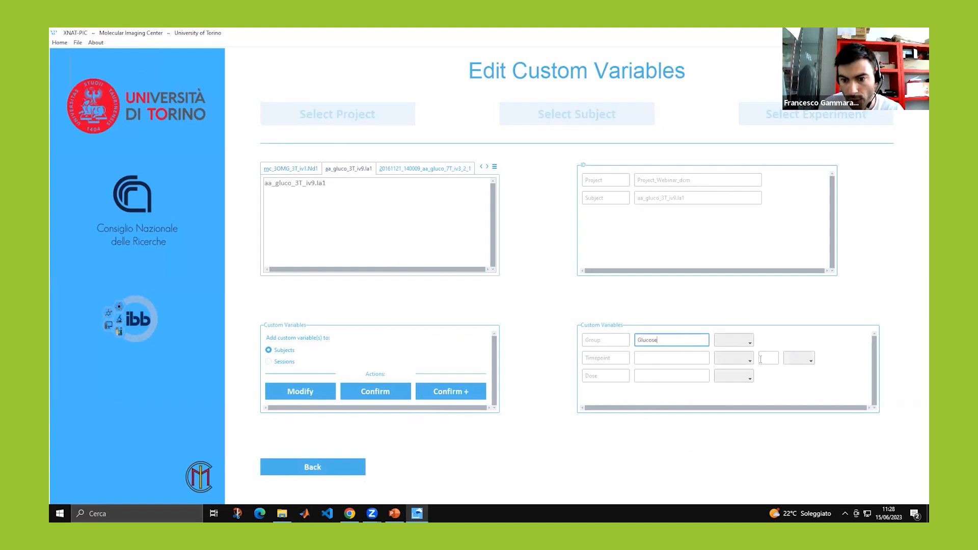
click(77, 43)
click(95, 67)
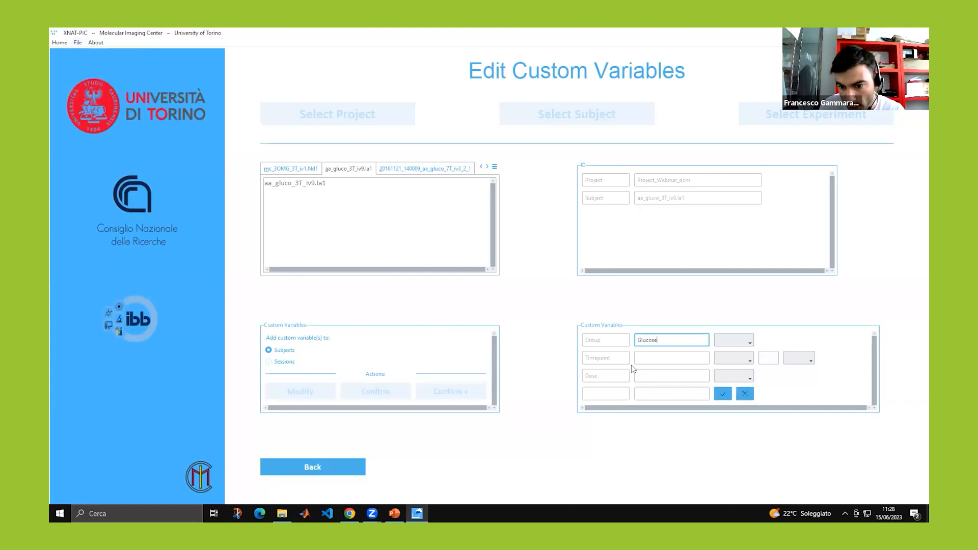
click(607, 395)
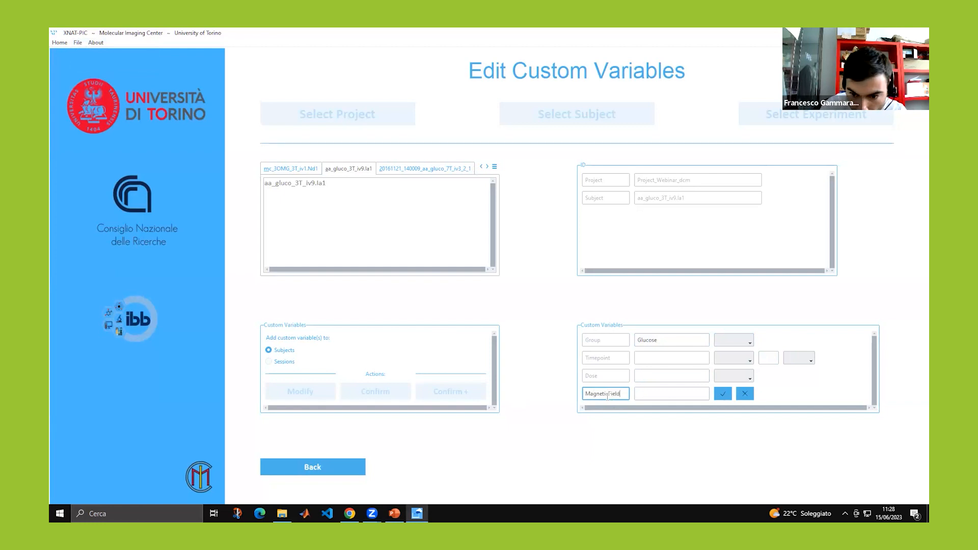
click(647, 393)
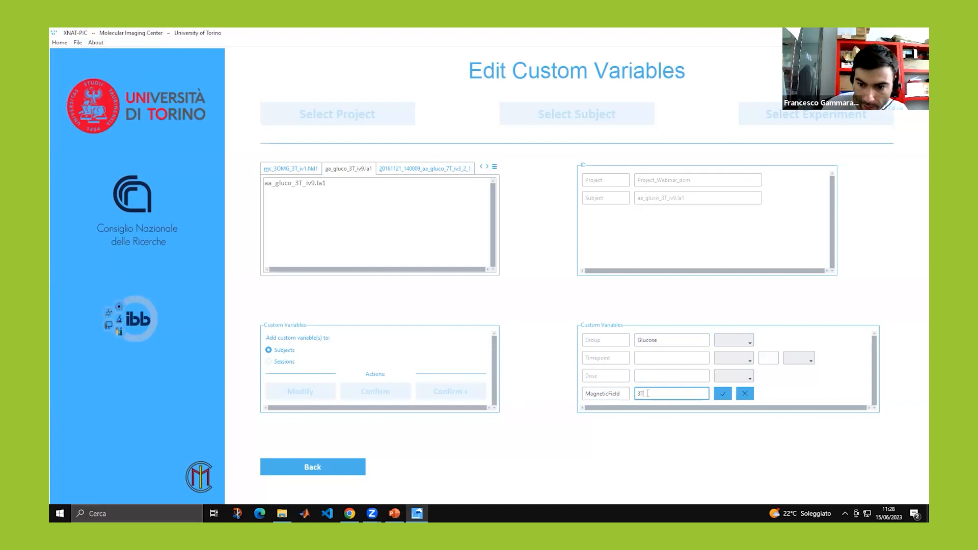
click(723, 395)
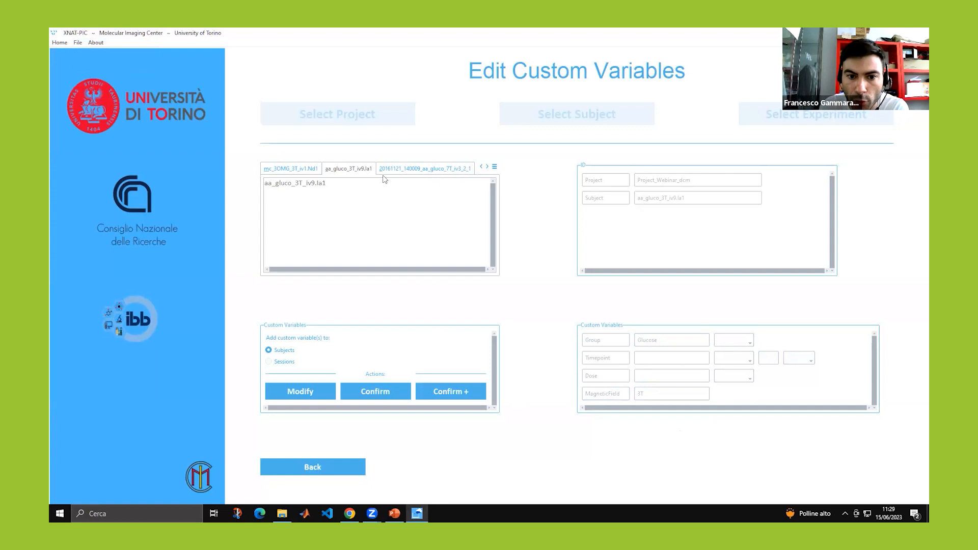
click(433, 391)
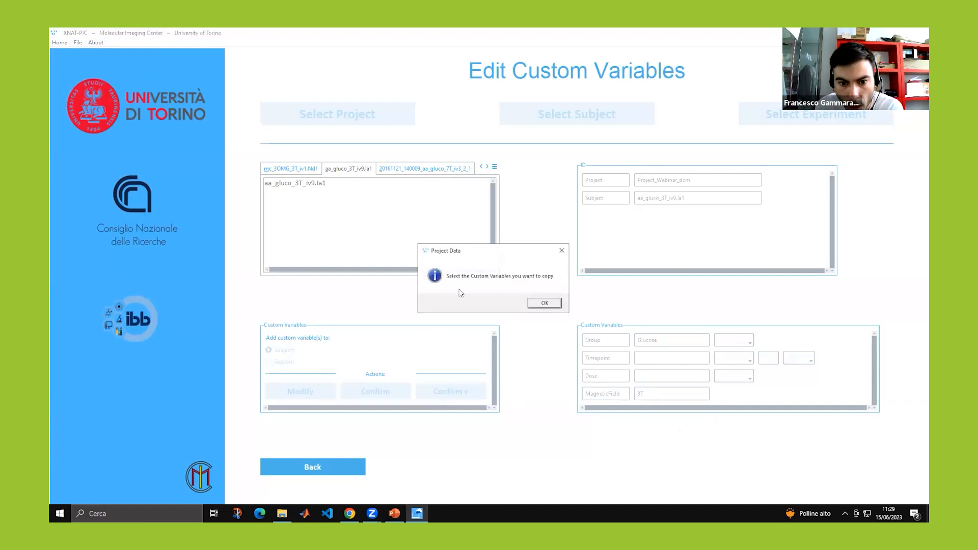
Copy only Group (Glucose) to 20161121_140009_aa_gluco_7T_iv3_2_1, excluding Timepoint, Dose, MagneticField, then view it.
click(535, 304)
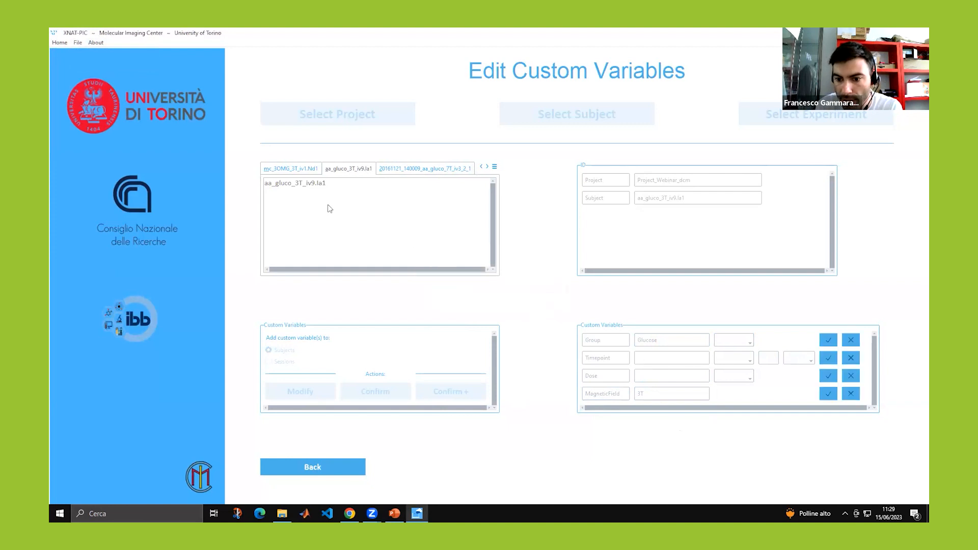
click(828, 340)
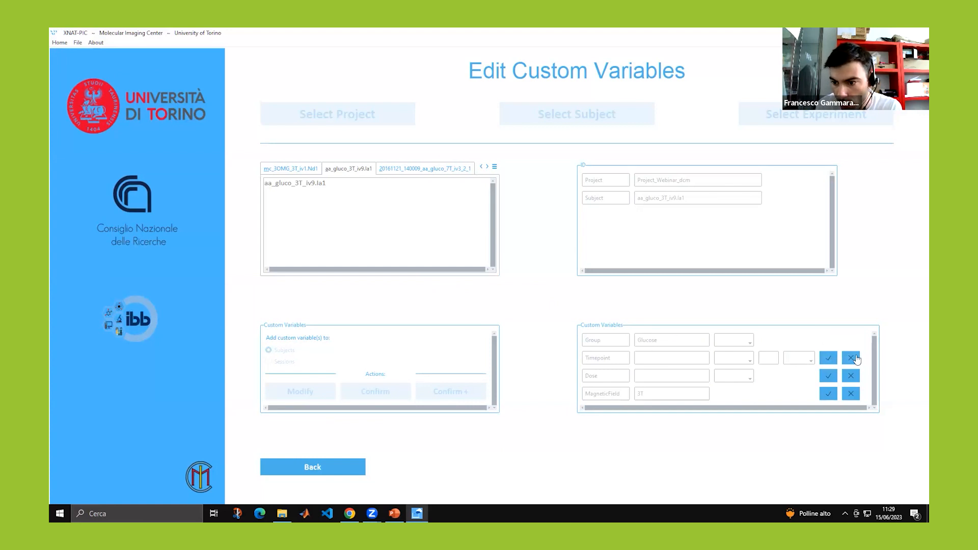
click(829, 358)
click(829, 375)
click(828, 393)
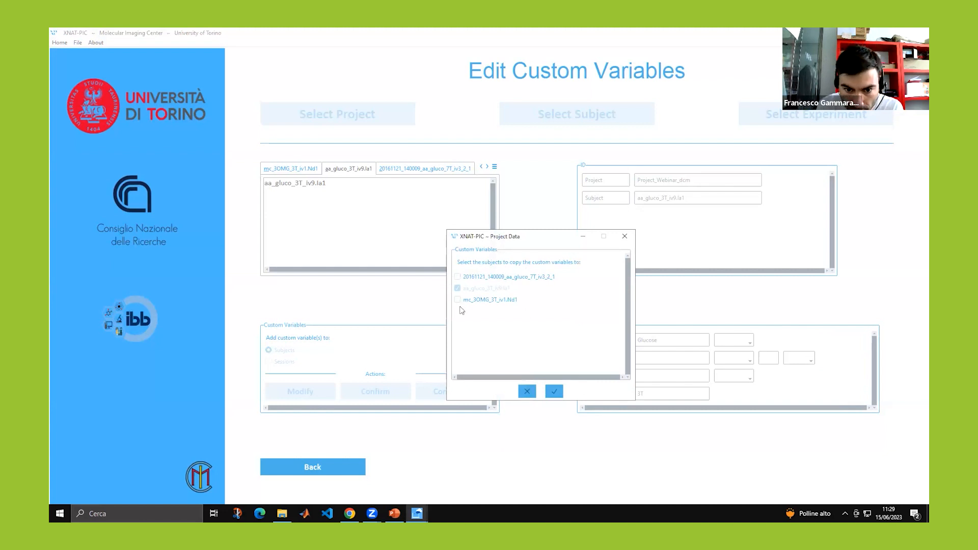
click(457, 277)
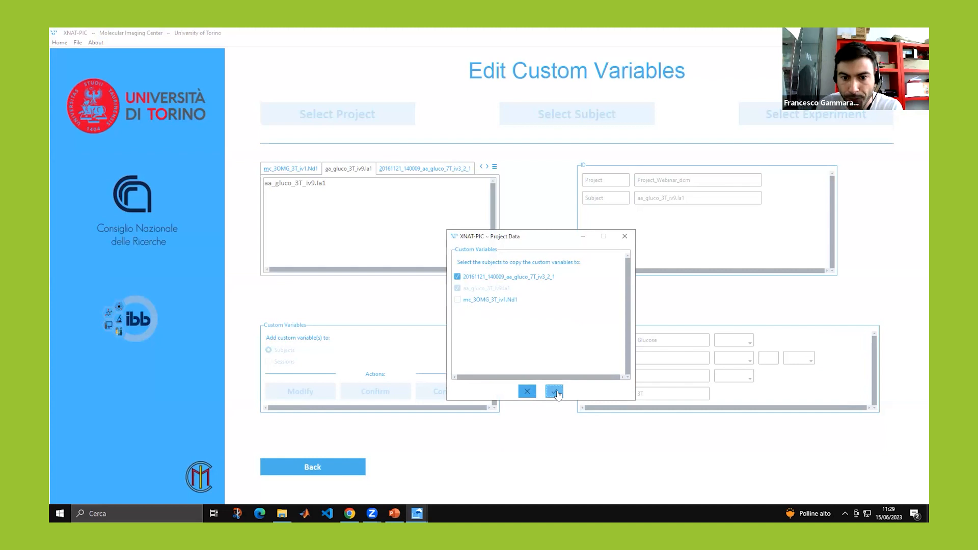
click(555, 391)
click(418, 168)
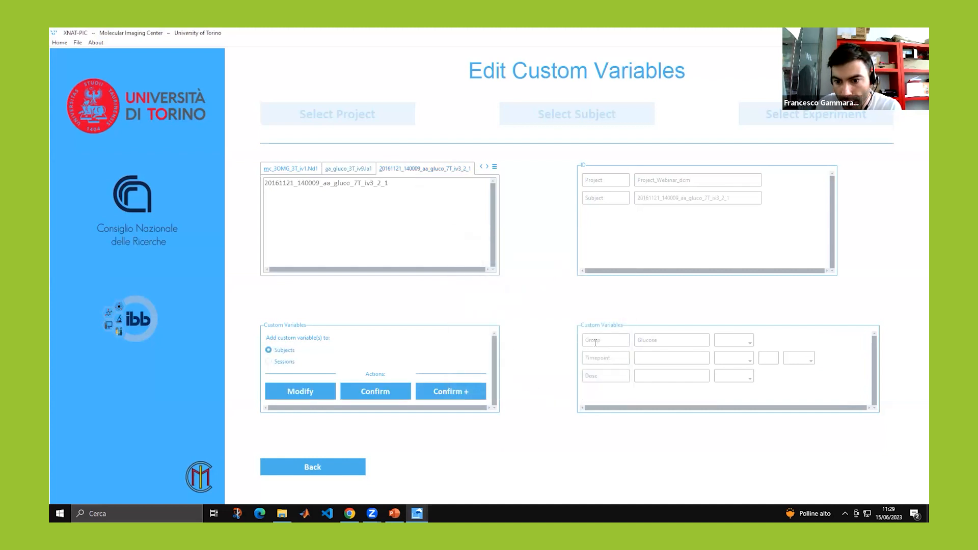
Add a MagneticField custom variable set to 7T for the 7T glucose subject.
click(364, 170)
click(399, 169)
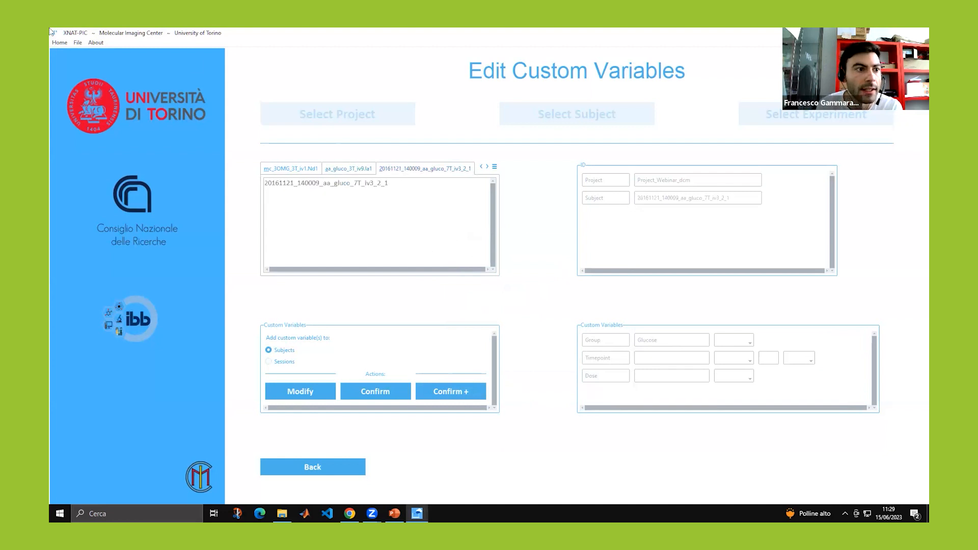
click(76, 43)
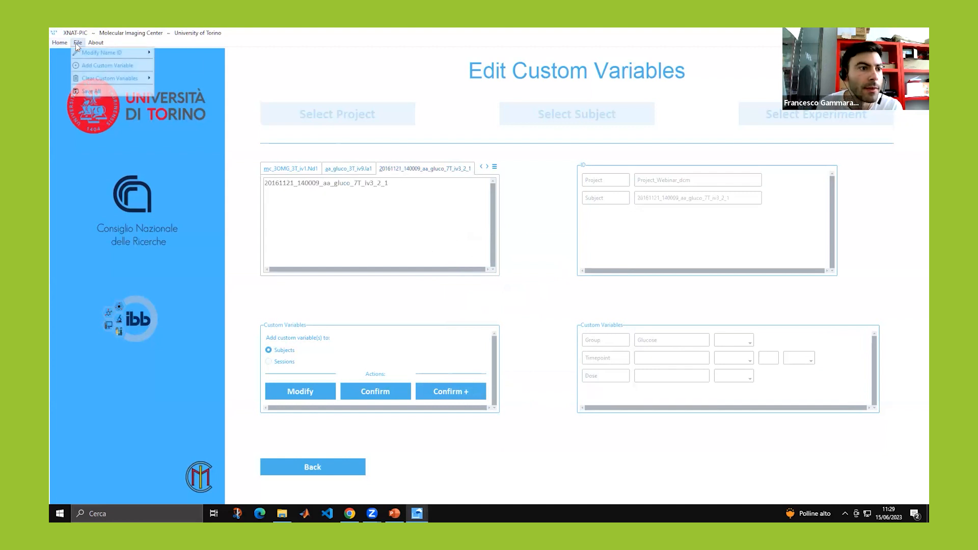
click(91, 69)
click(596, 393)
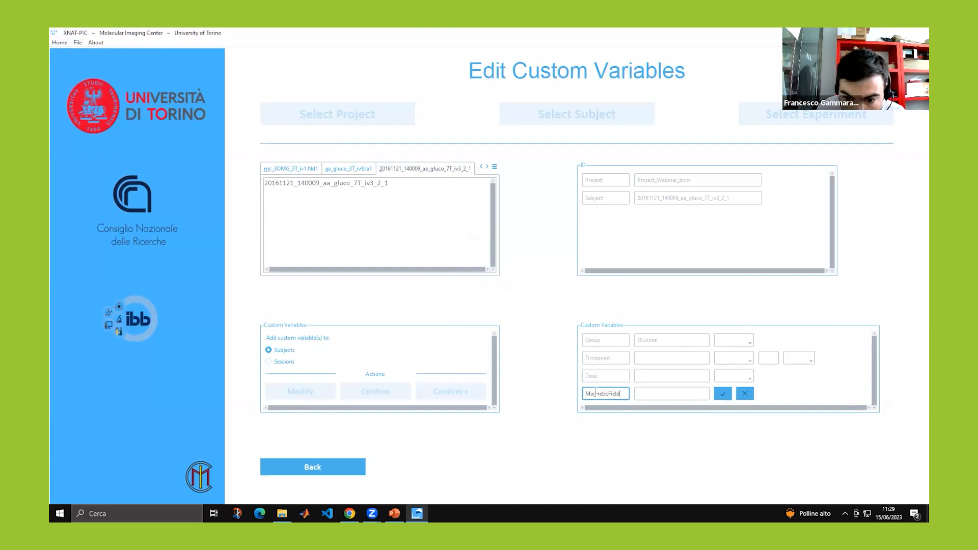
click(660, 392)
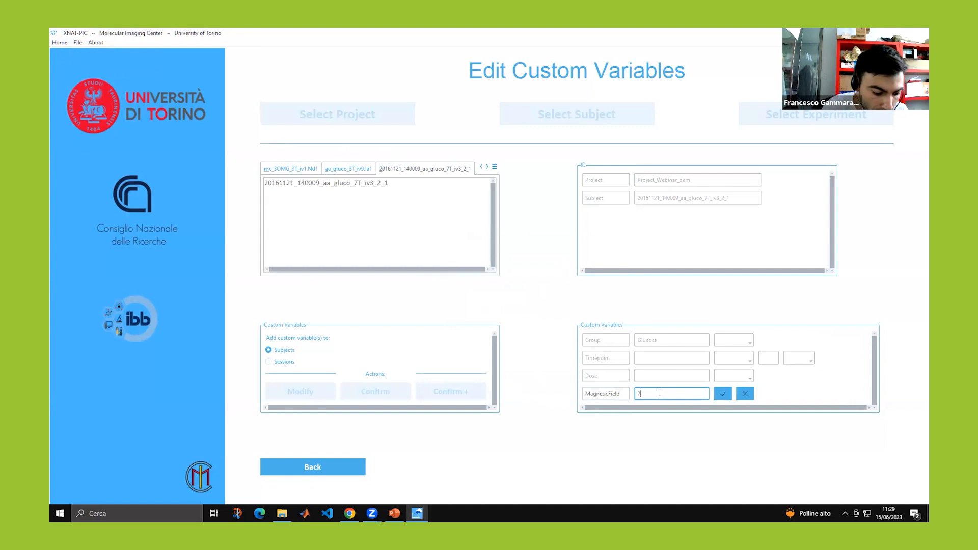
click(722, 396)
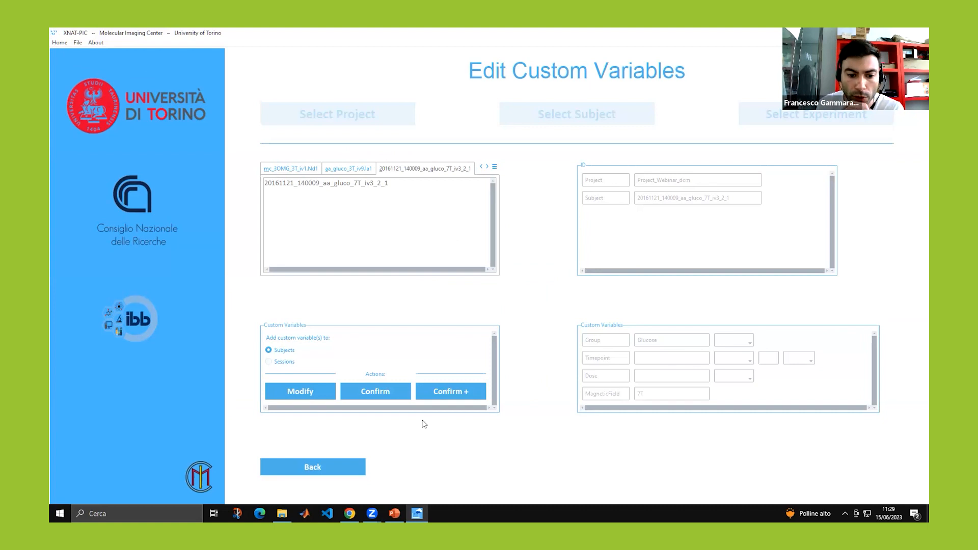
Check all three subjects' custom variables, then go back home and launch the Uploader.
click(294, 169)
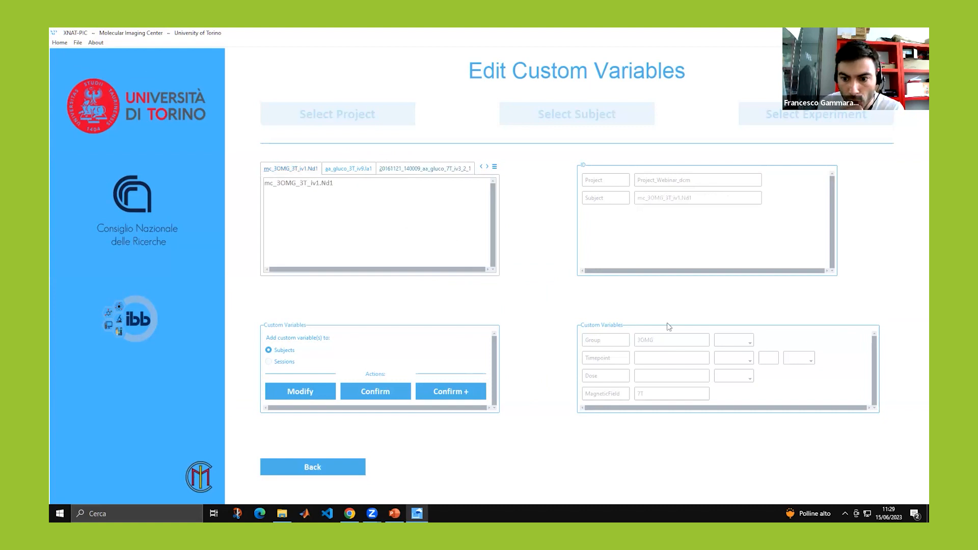
click(368, 170)
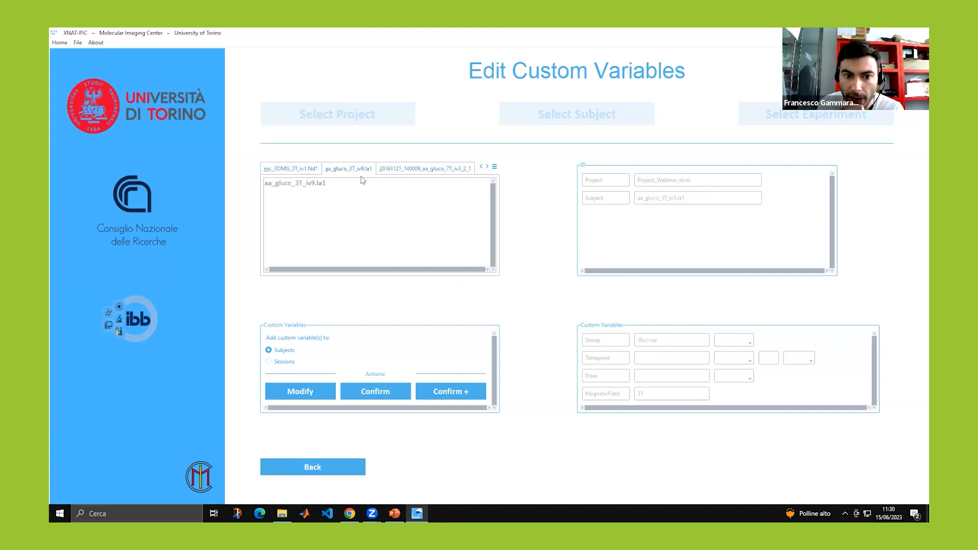
click(414, 169)
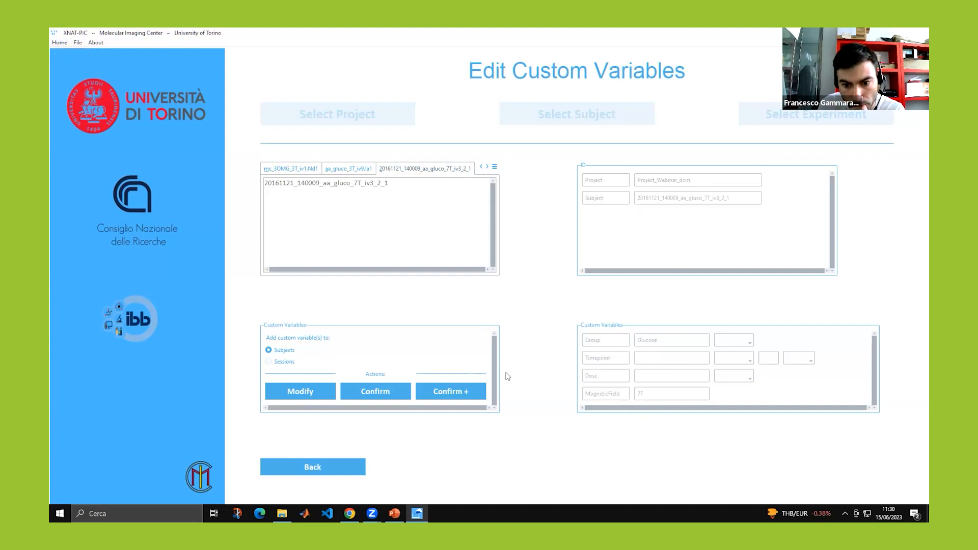
click(560, 368)
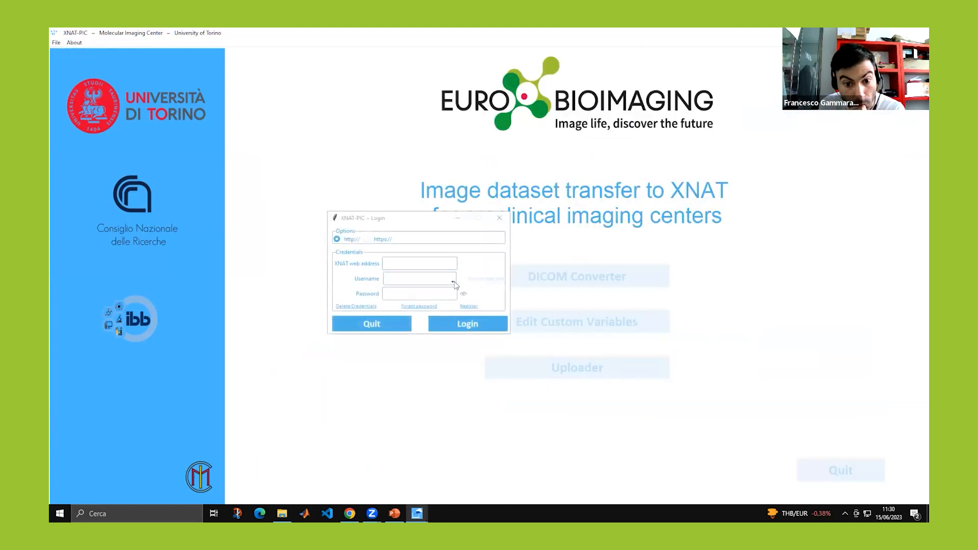
Pick the saved username from the Username dropdown and log in to the XNAT server.
click(453, 283)
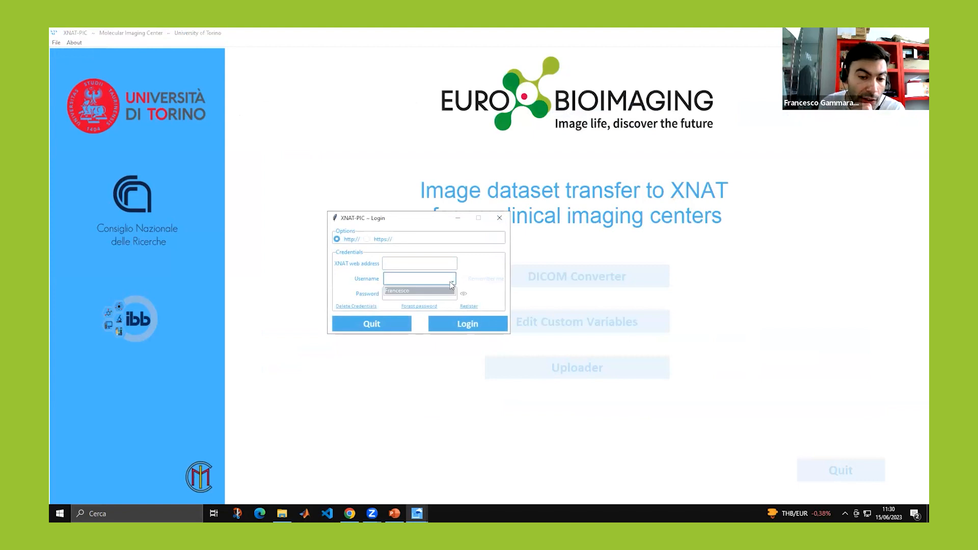
click(436, 291)
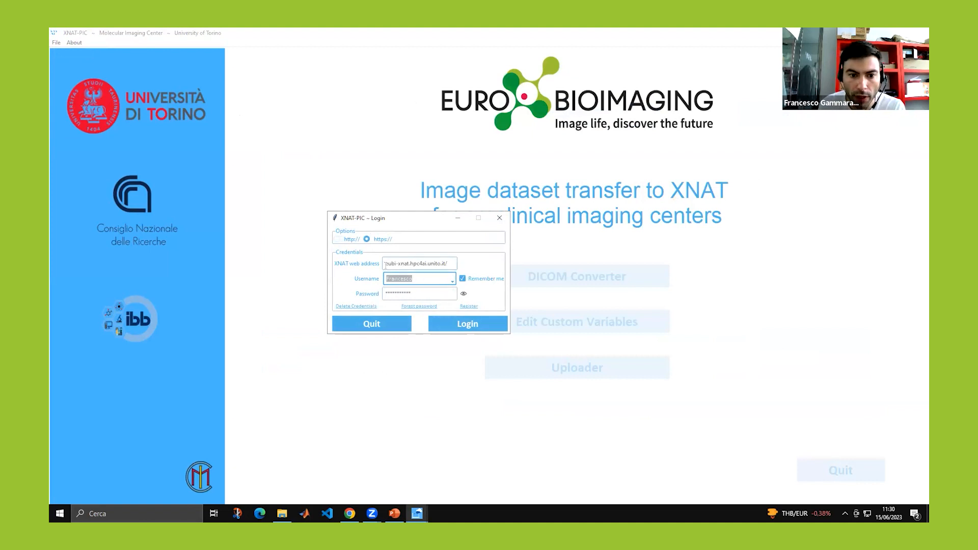
click(462, 324)
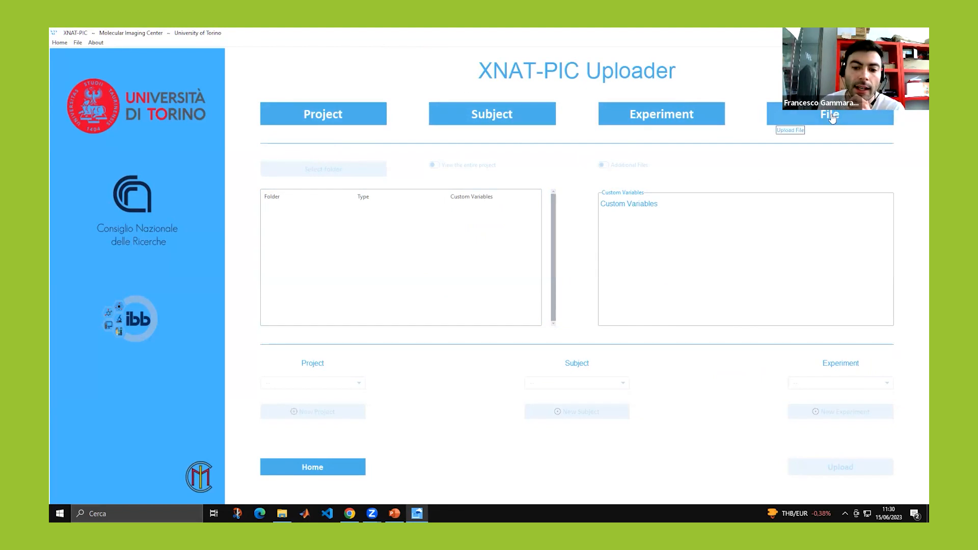
Choose Project upload and select the Project_Webinar_dcm folder.
click(294, 122)
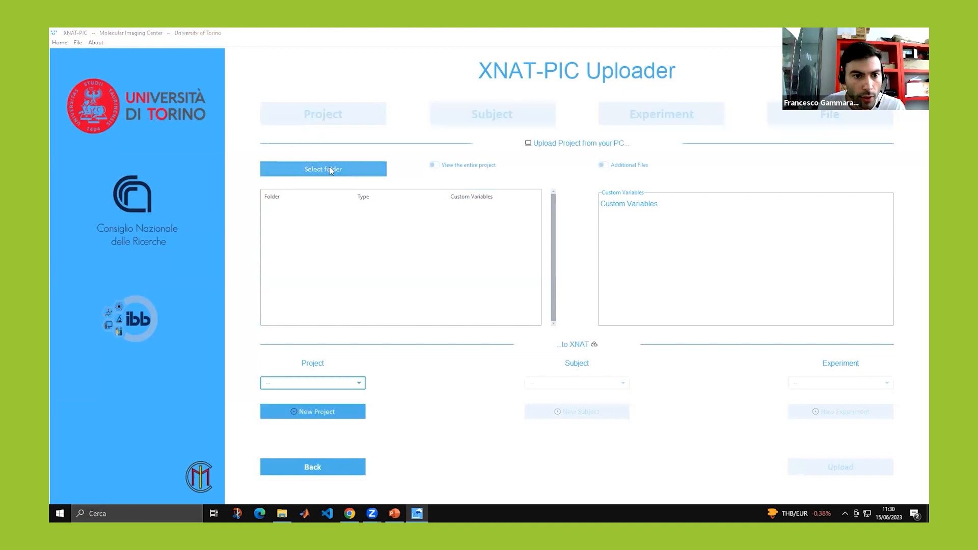
click(331, 170)
click(168, 134)
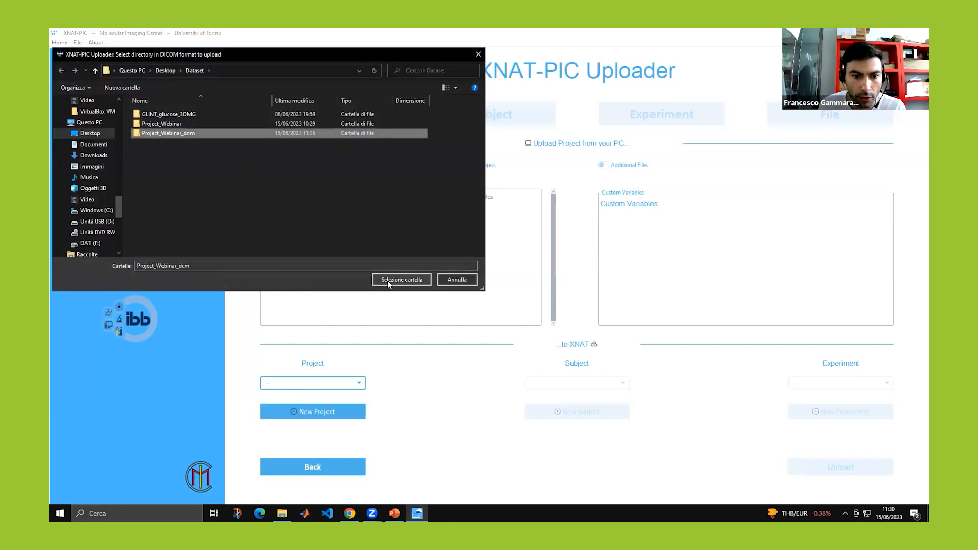
click(388, 280)
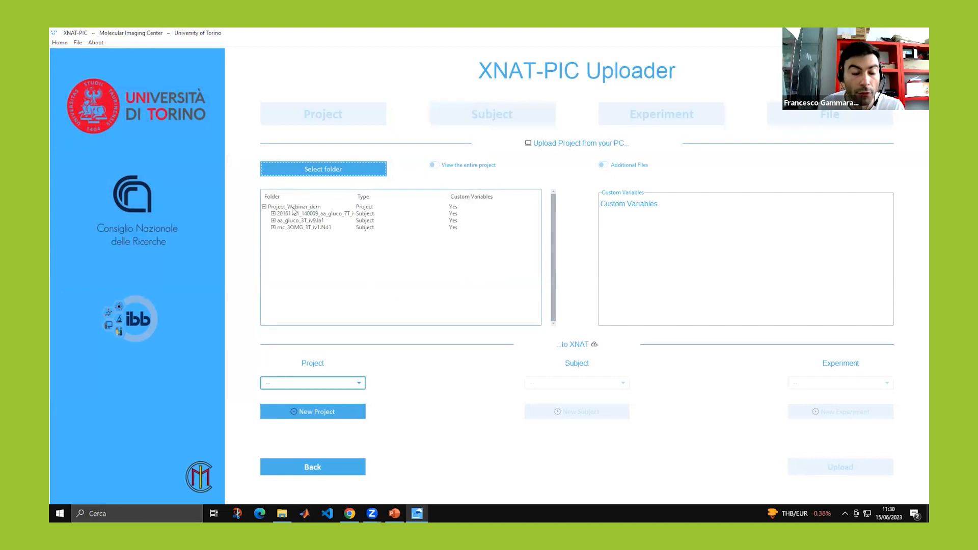
Expand each subject in the tree to check its custom variables, without editing.
click(273, 213)
click(273, 227)
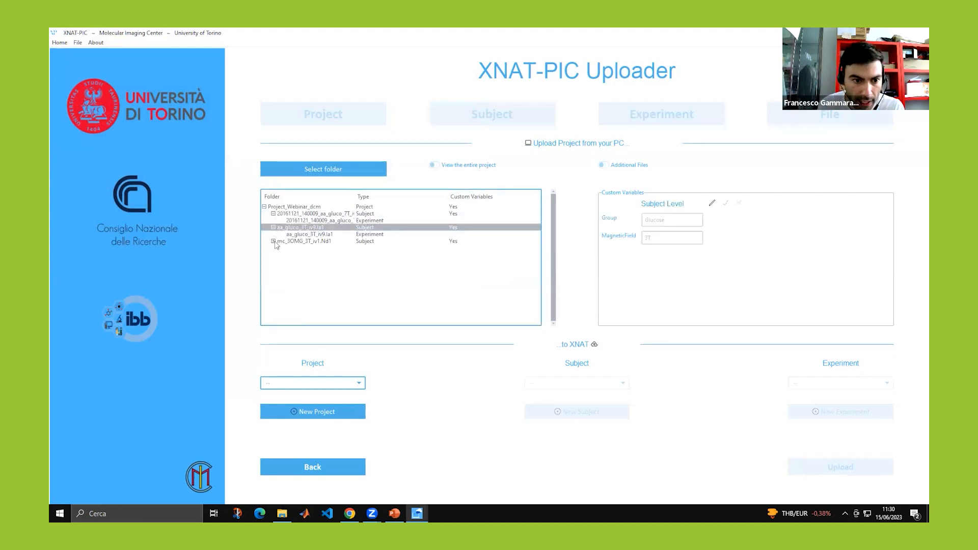
click(274, 241)
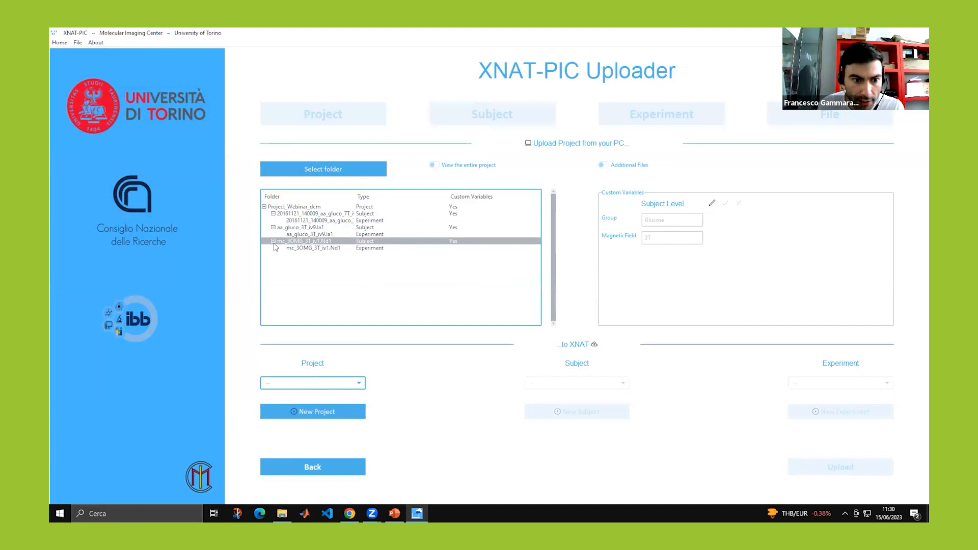
click(299, 214)
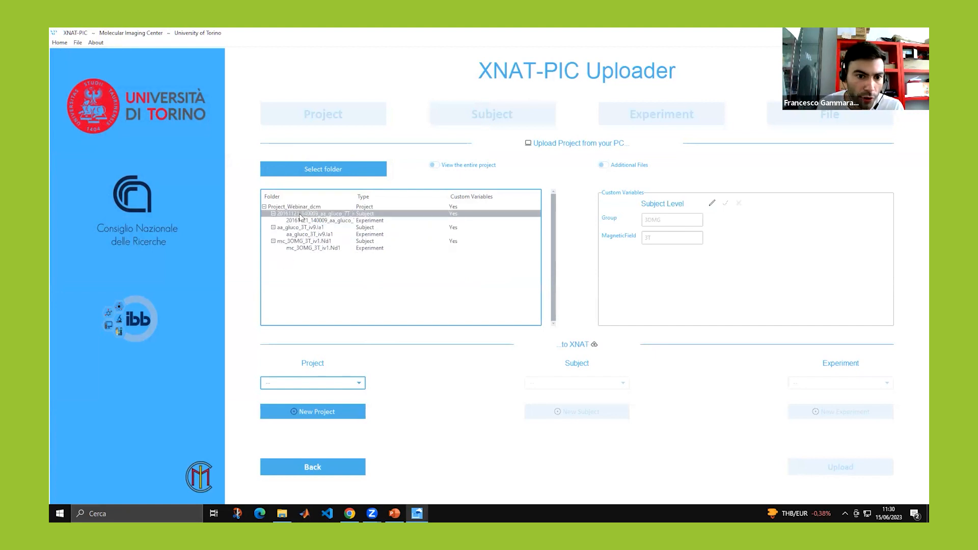
click(303, 228)
click(306, 241)
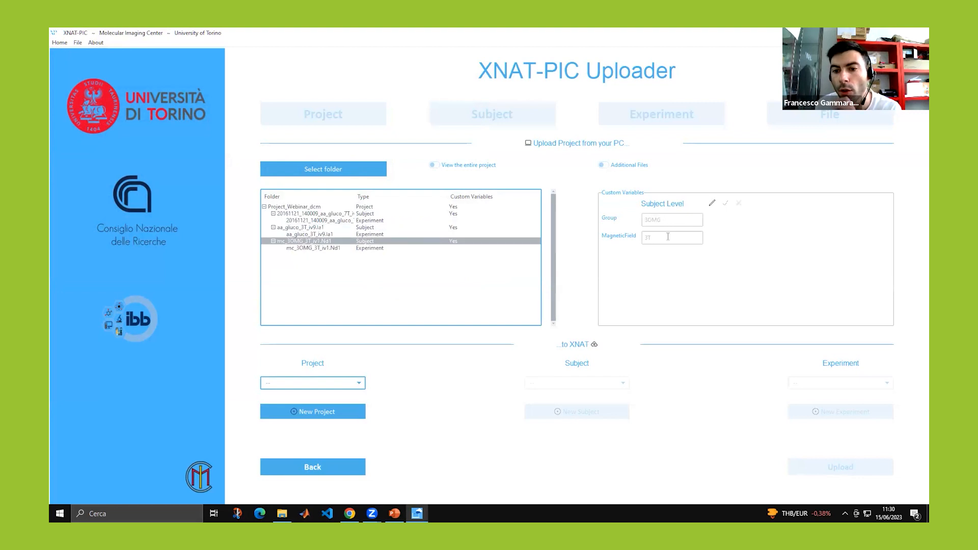
click(711, 208)
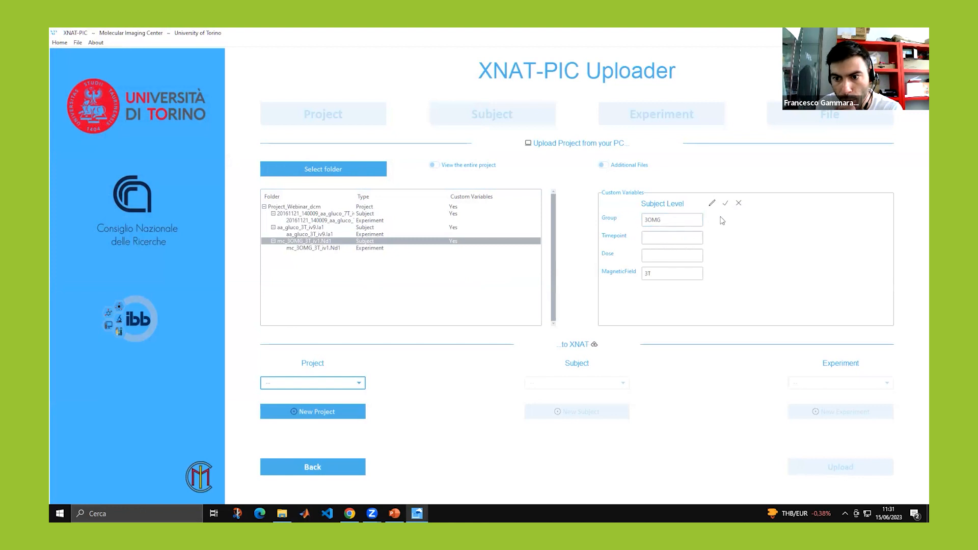
click(738, 204)
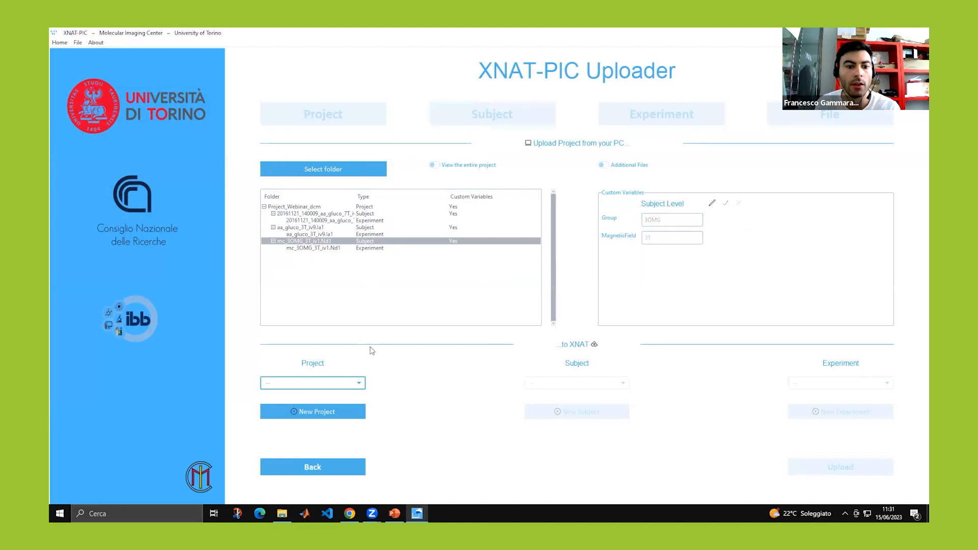
Browse the existing XNAT projects list, then open the New Project form.
click(360, 386)
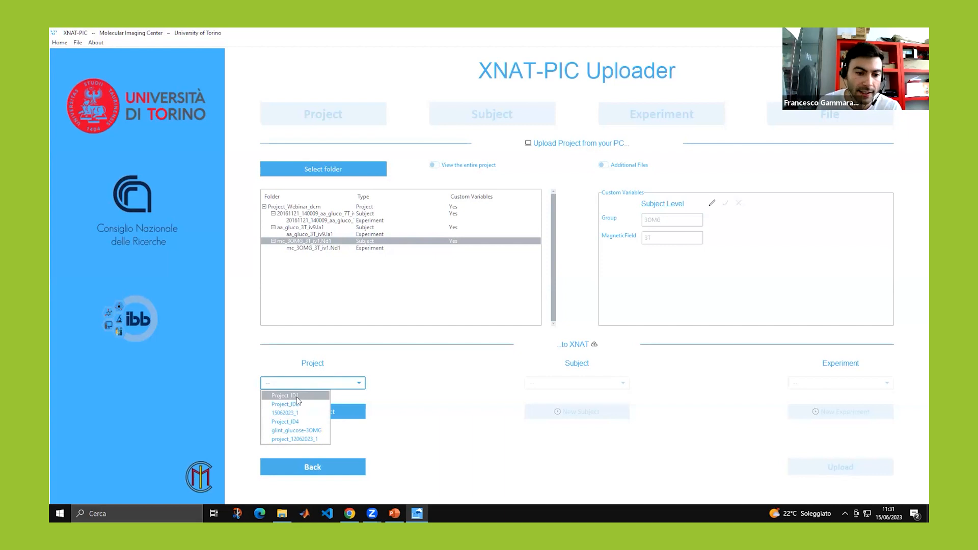
click(408, 408)
click(327, 412)
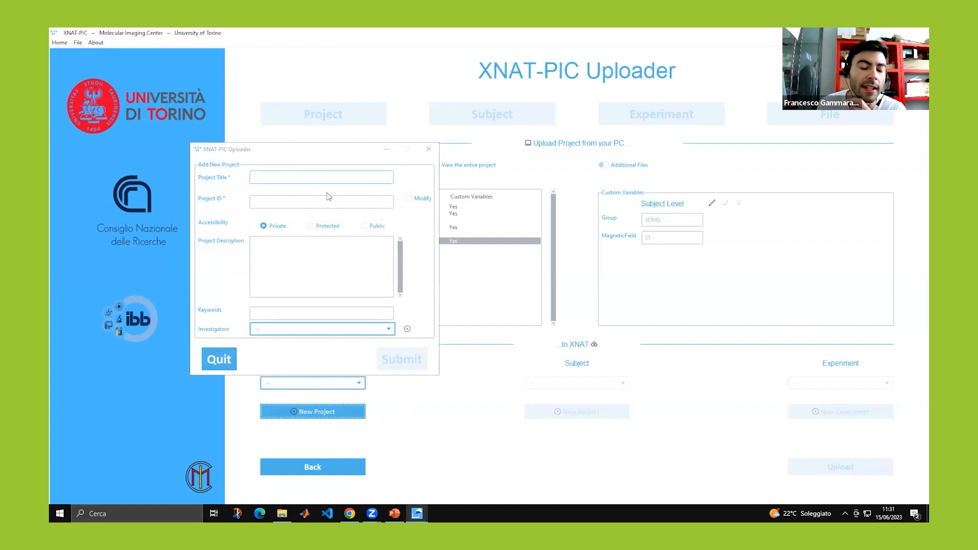
Fill in the new project with title ProjectWebinar, a description, and keyword MRI.
click(312, 176)
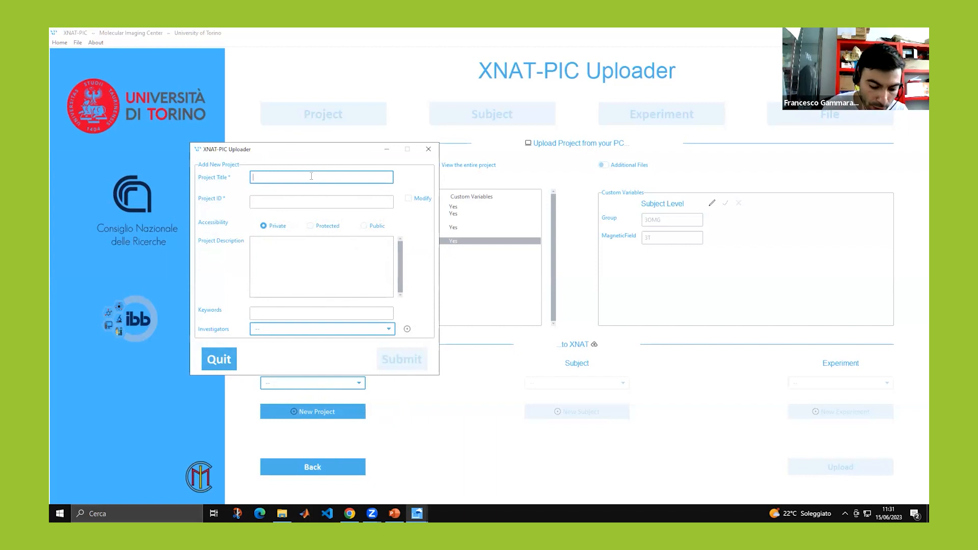
text(ProjectEbinar)
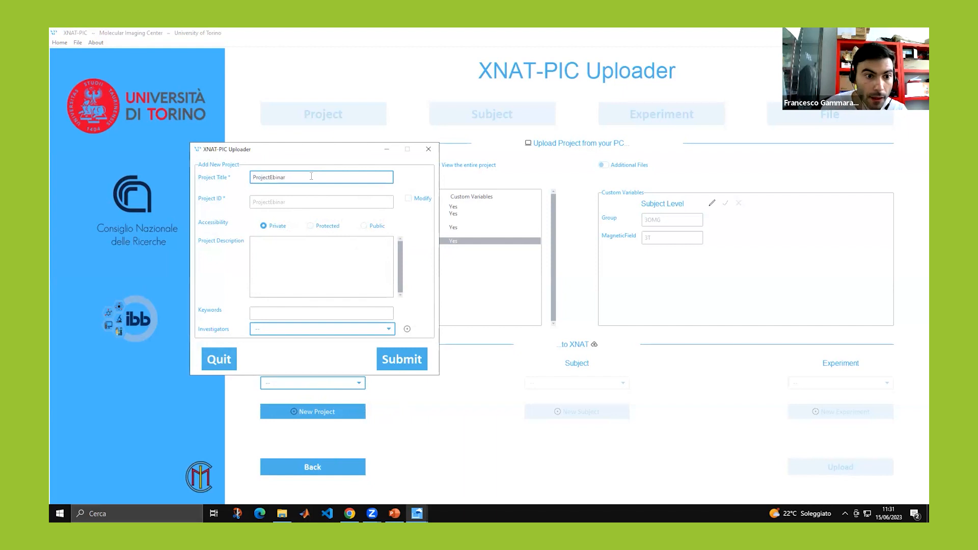
text(We)
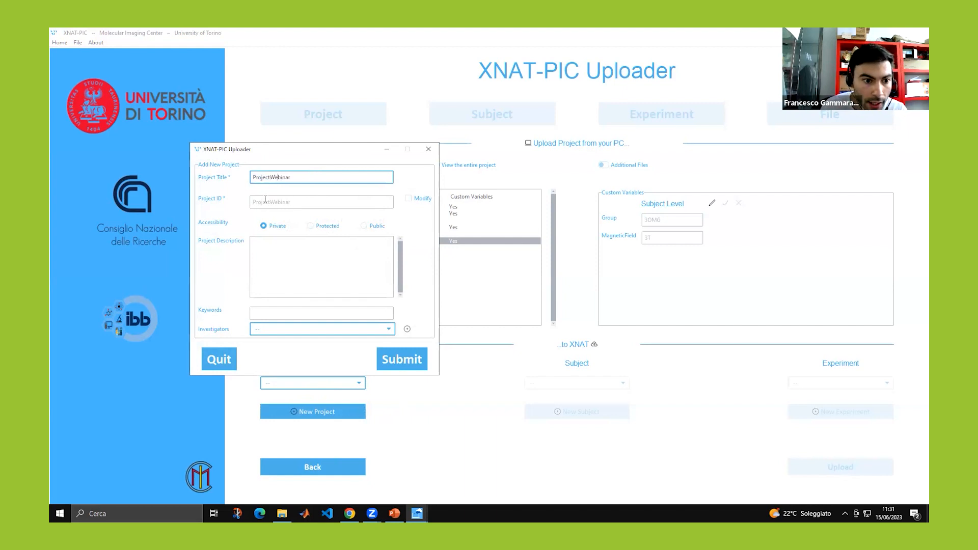
click(288, 239)
text(Description)
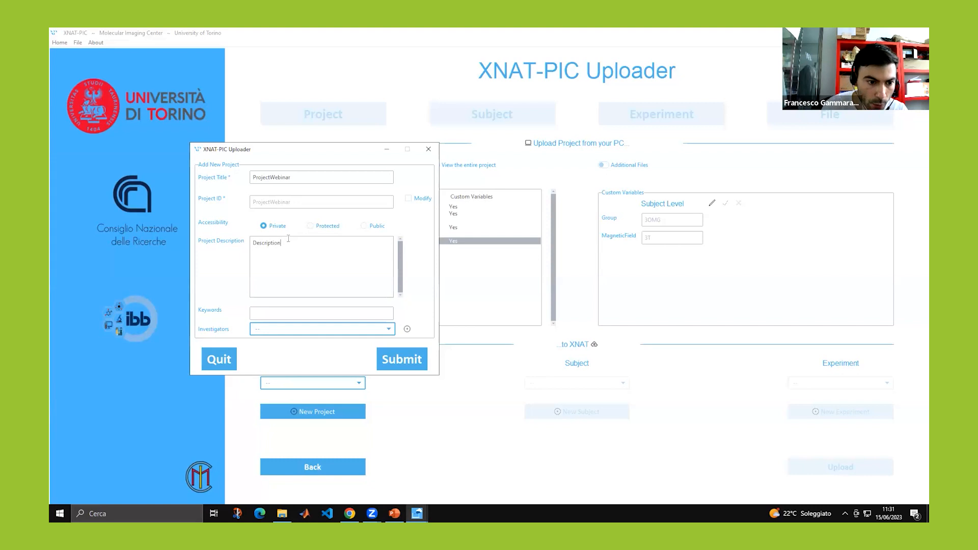
click(295, 314)
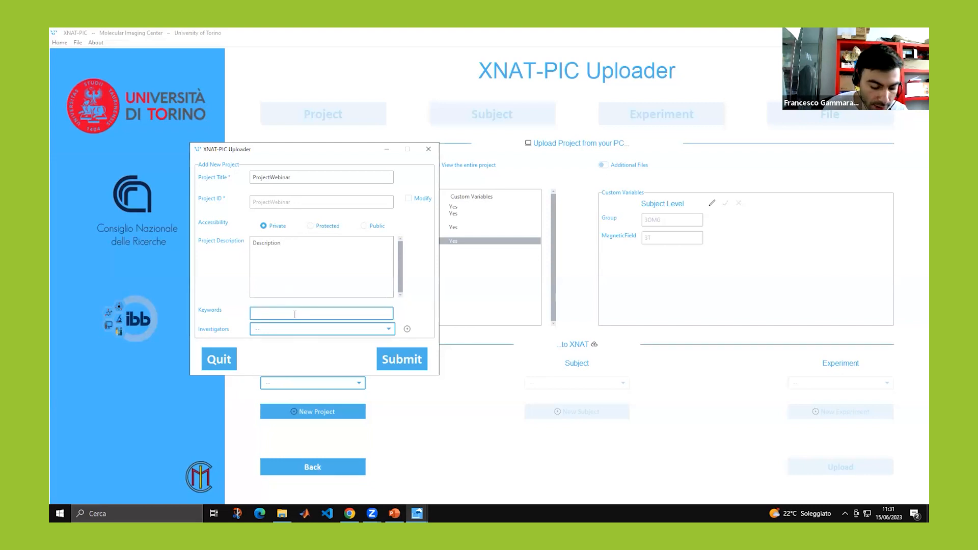
text(MR)
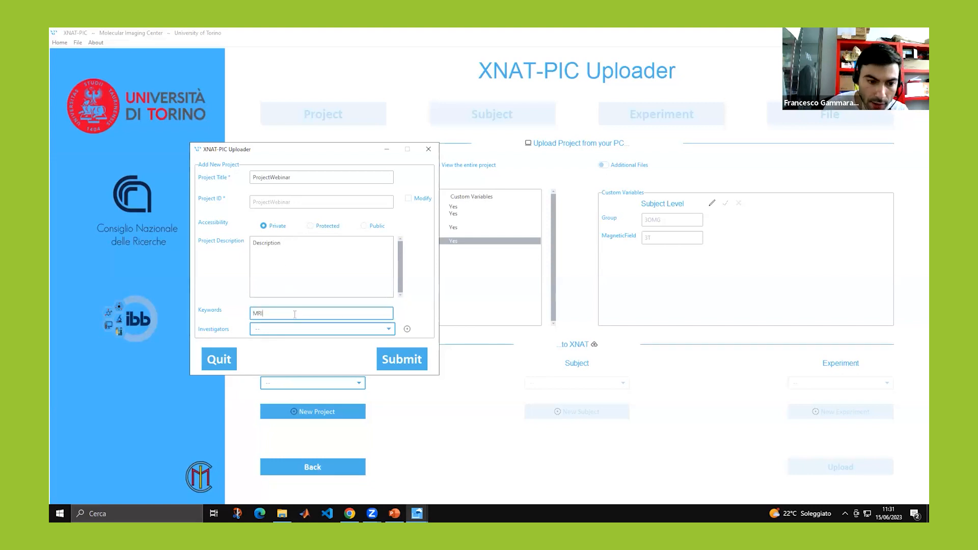
text(I)
key(Return)
Submit the ProjectWebinar project, dismiss the confirmation, and bring Chrome forward.
click(391, 376)
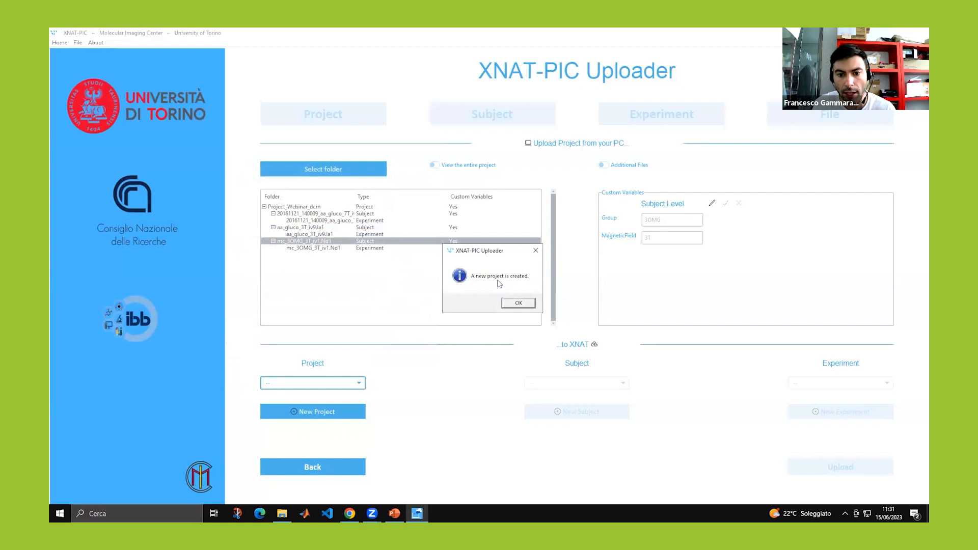
click(516, 304)
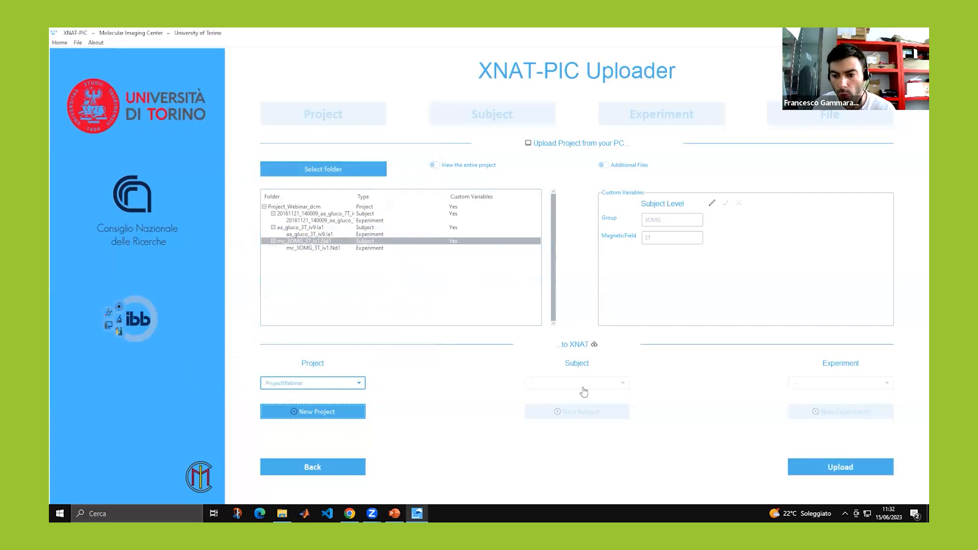
right_click(736, 514)
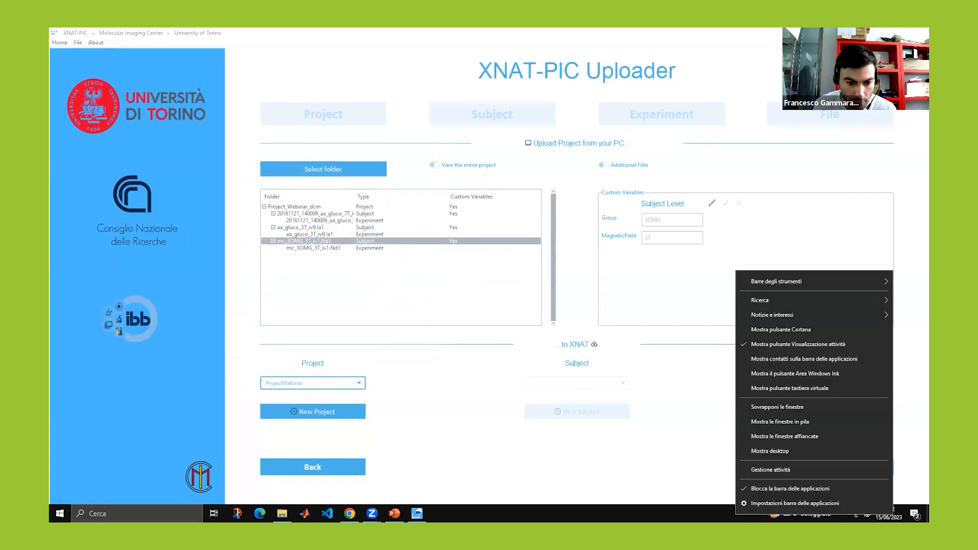
click(349, 514)
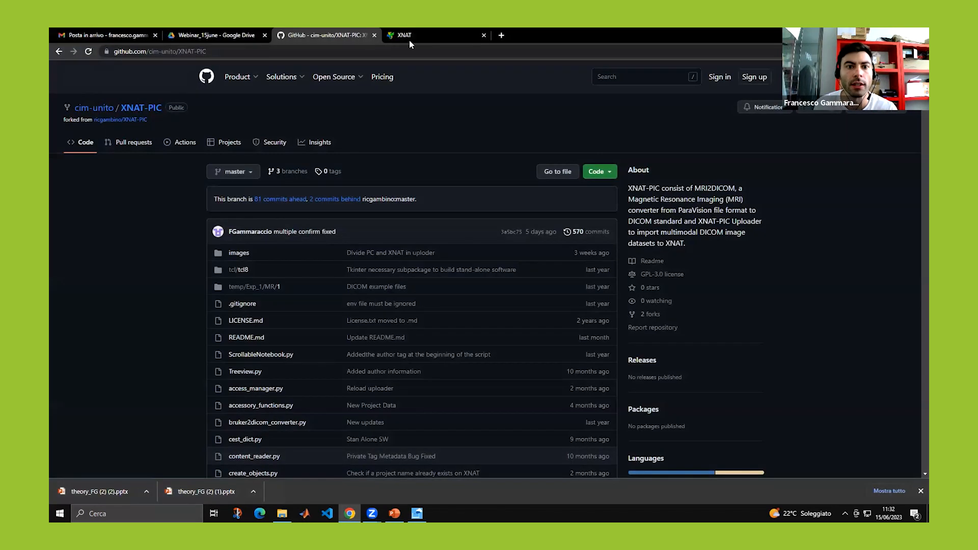
Log in to the XNAT website and open the ProjectWebinar page, checking its MRI keyword.
click(409, 39)
click(713, 209)
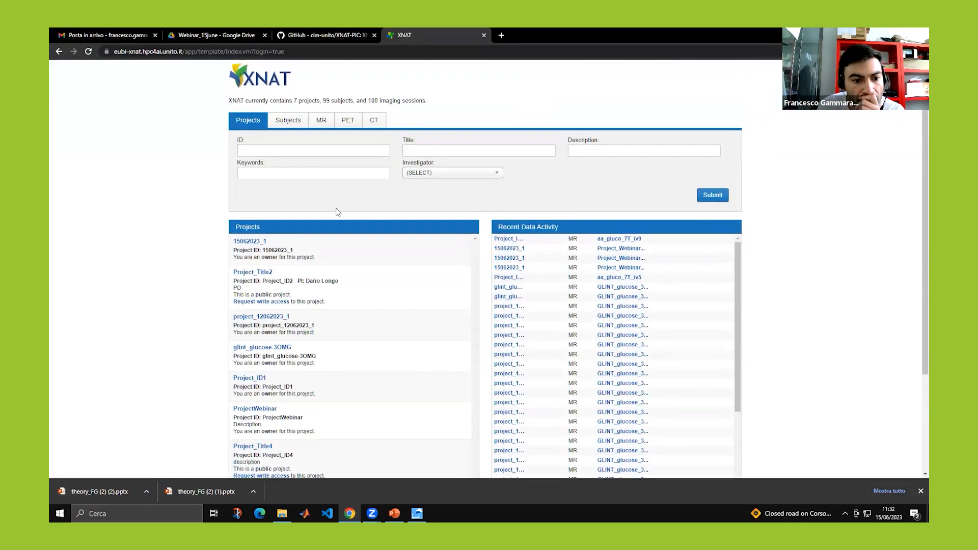
scroll(252, 205, down, 2)
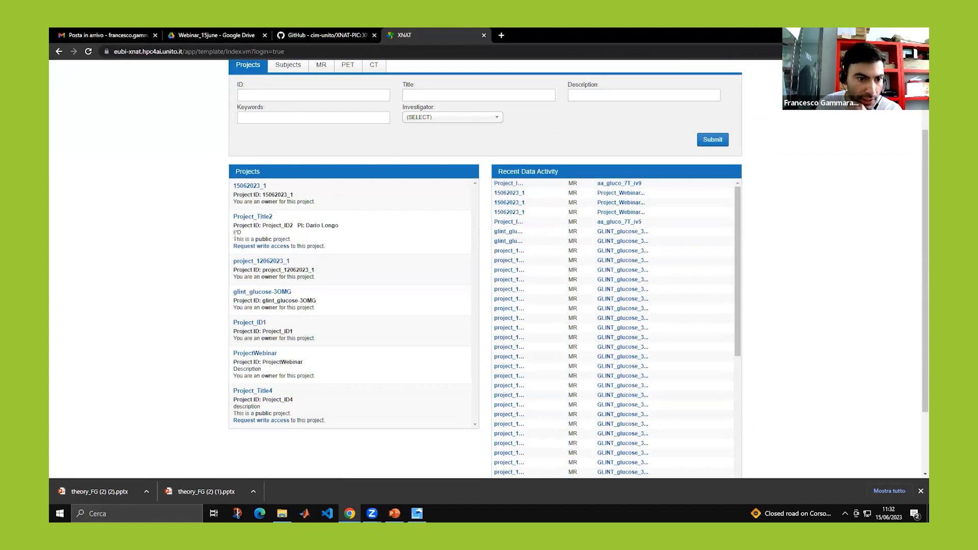
click(249, 355)
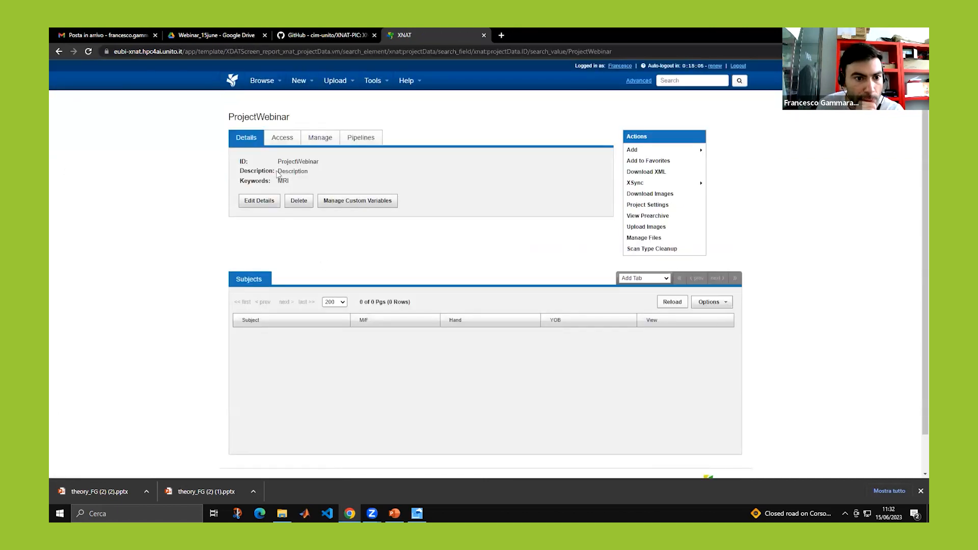
drag(271, 182, 295, 184)
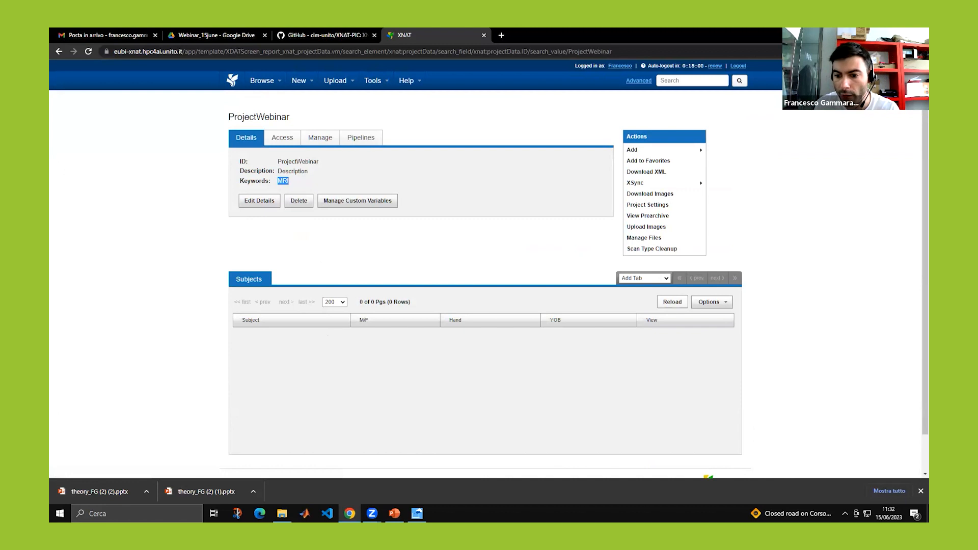
Switch back to the XNAT-PIC uploader window from the taskbar.
right_click(708, 513)
click(683, 513)
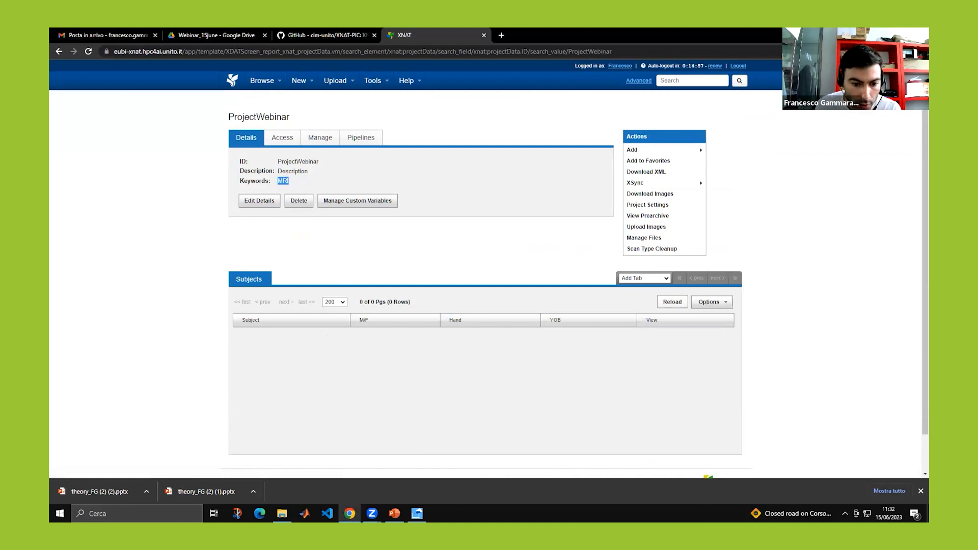
click(417, 513)
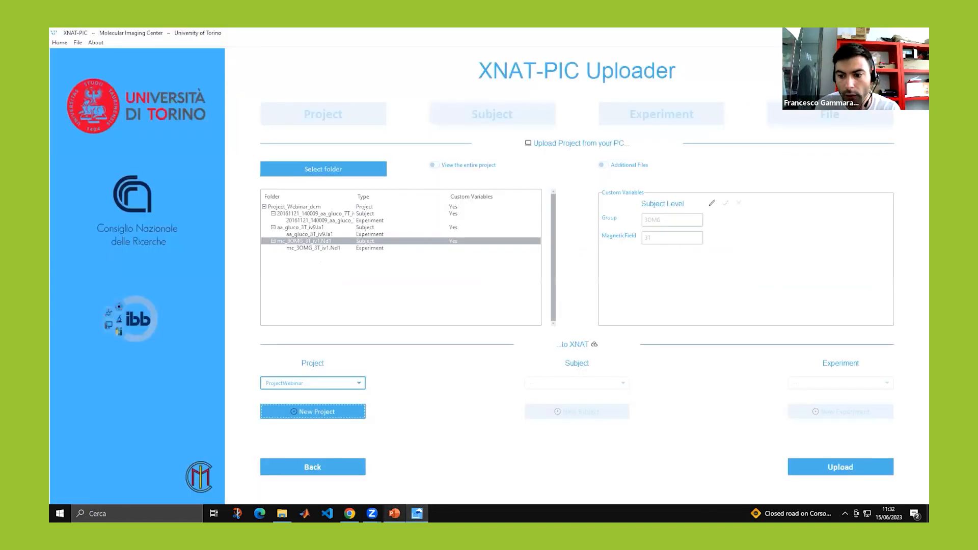
Start the upload to ProjectWebinar and reload its XNAT page to see the first subject.
click(815, 475)
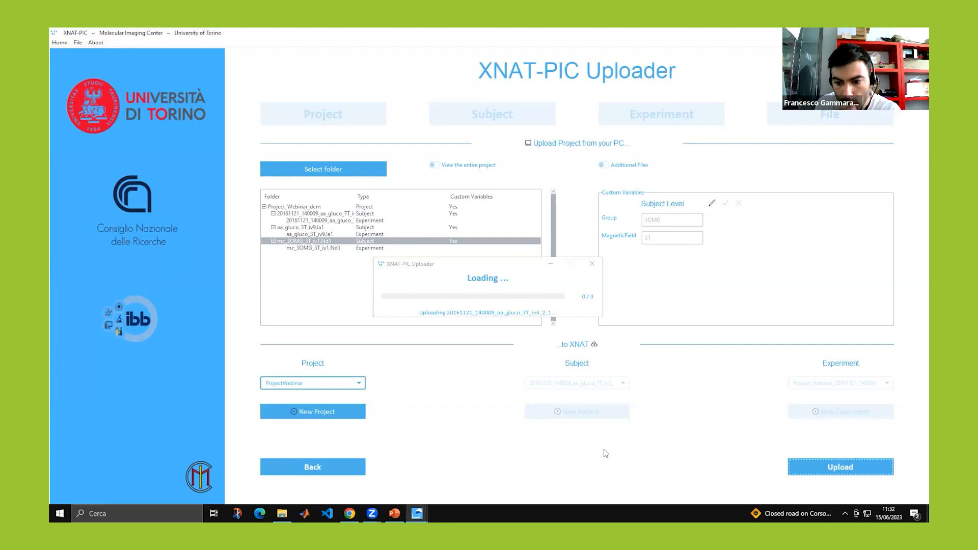
right_click(705, 514)
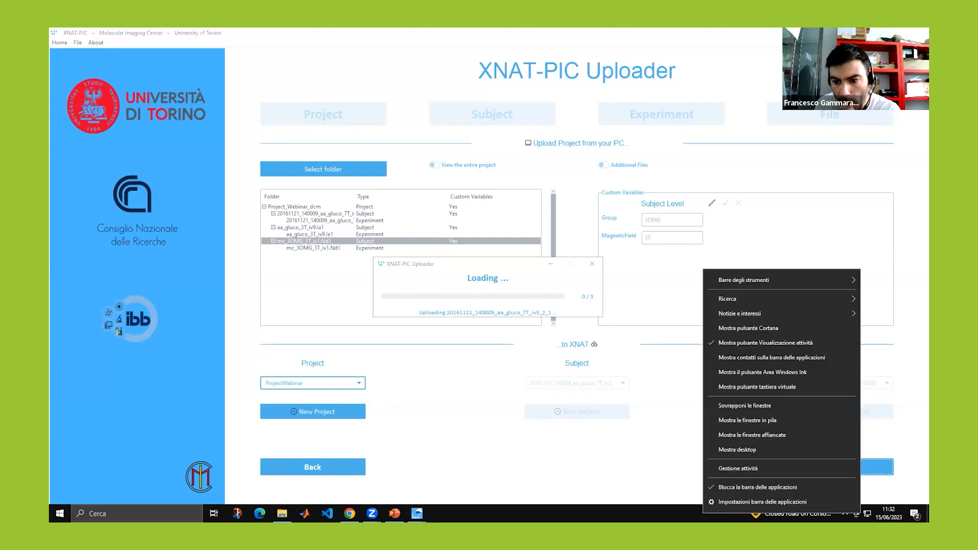
click(712, 451)
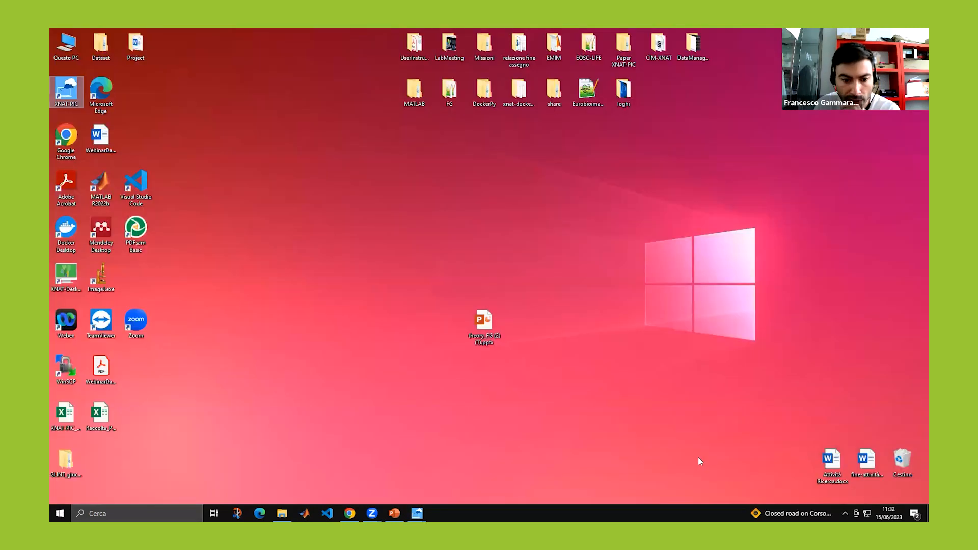
click(350, 513)
click(88, 52)
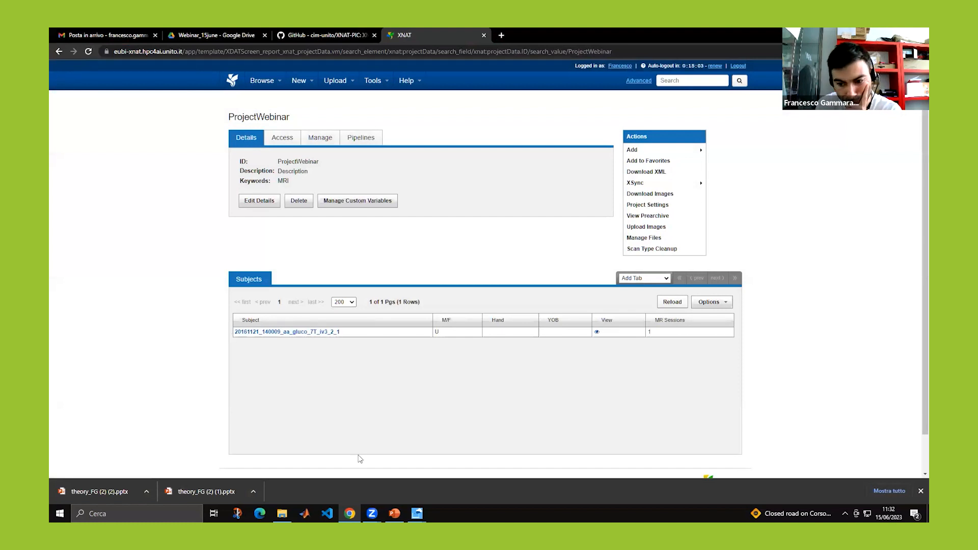
Check upload progress on the desktop, then reload ProjectWebinar to show subject aa_gluco_3T_iv9_la1.
right_click(706, 515)
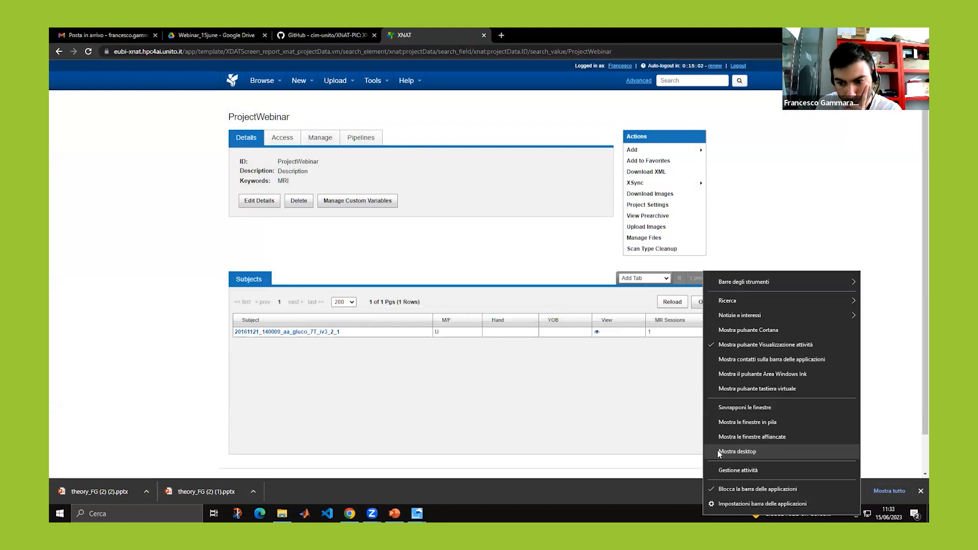
click(720, 452)
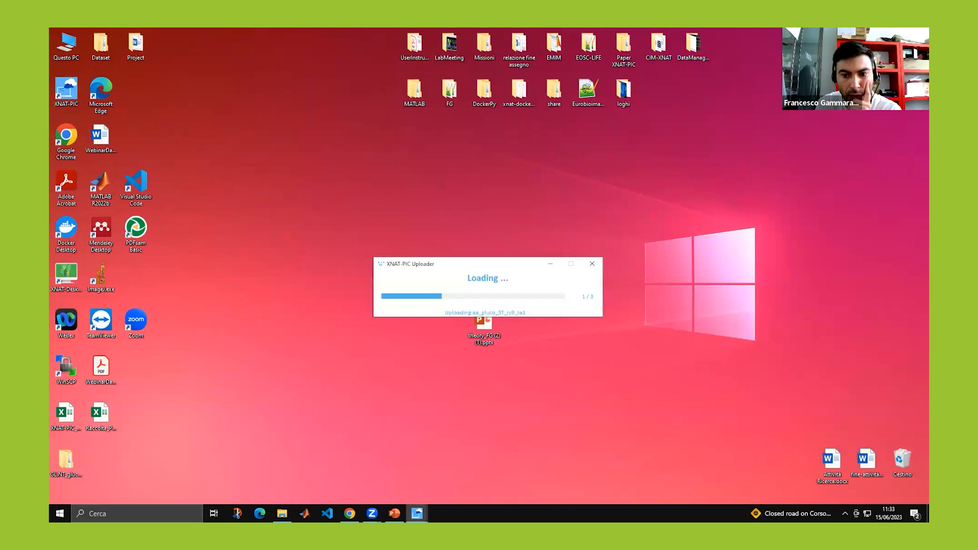
mouse_move(417, 513)
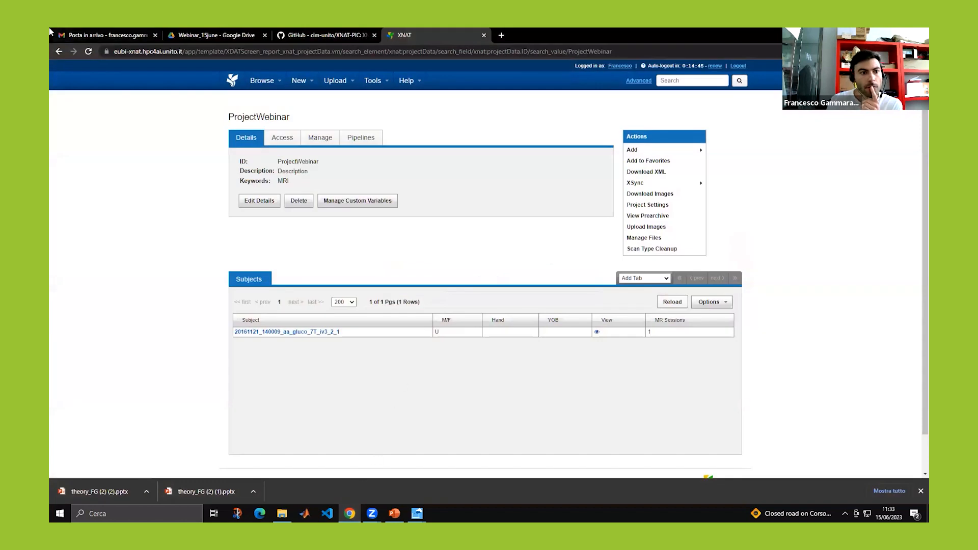
key(F5)
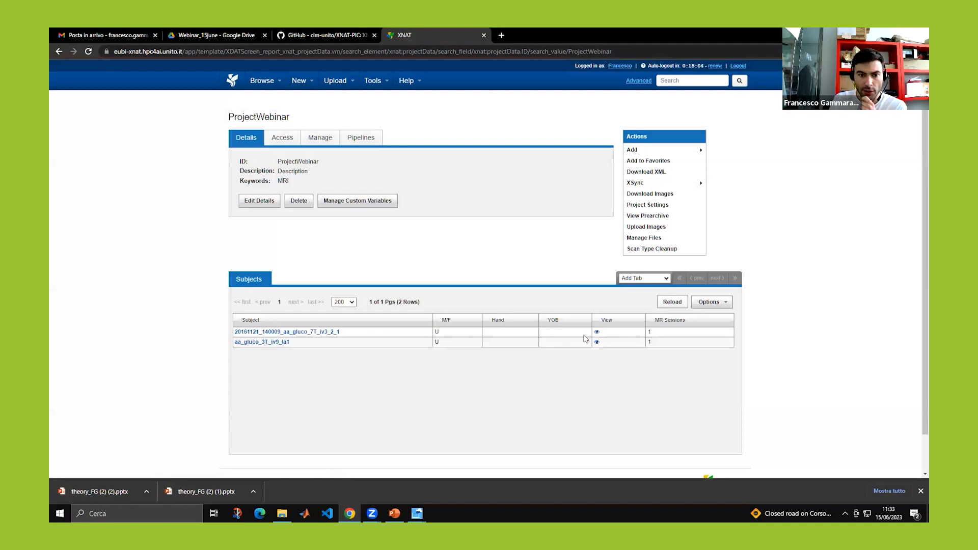
Start a new Subjects custom variable set for ProjectWebinar named WebinarSub.
click(360, 202)
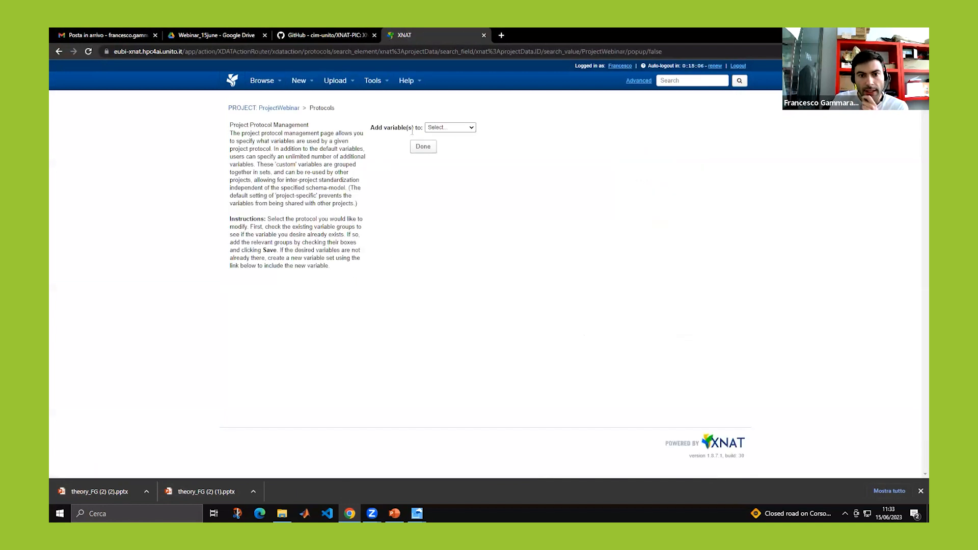
click(473, 128)
click(458, 171)
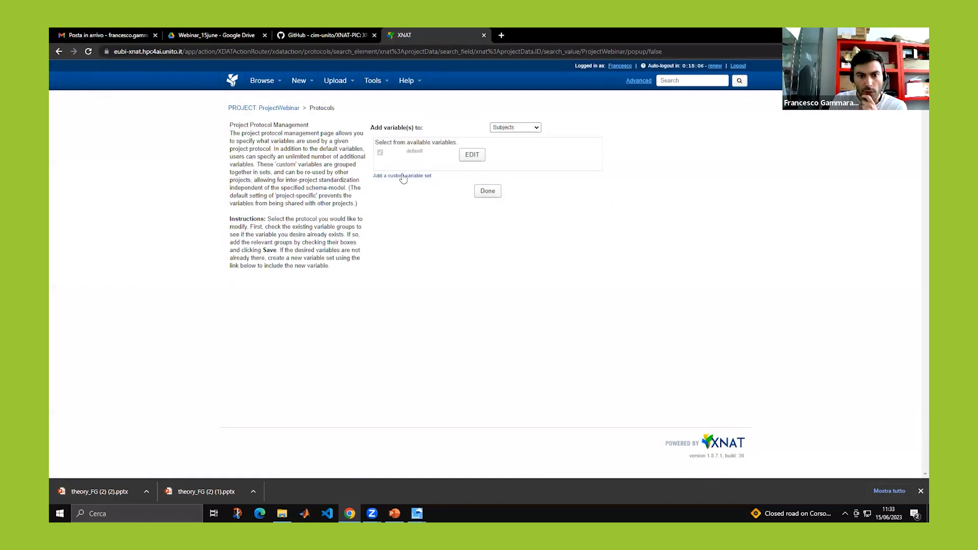
click(405, 176)
click(449, 186)
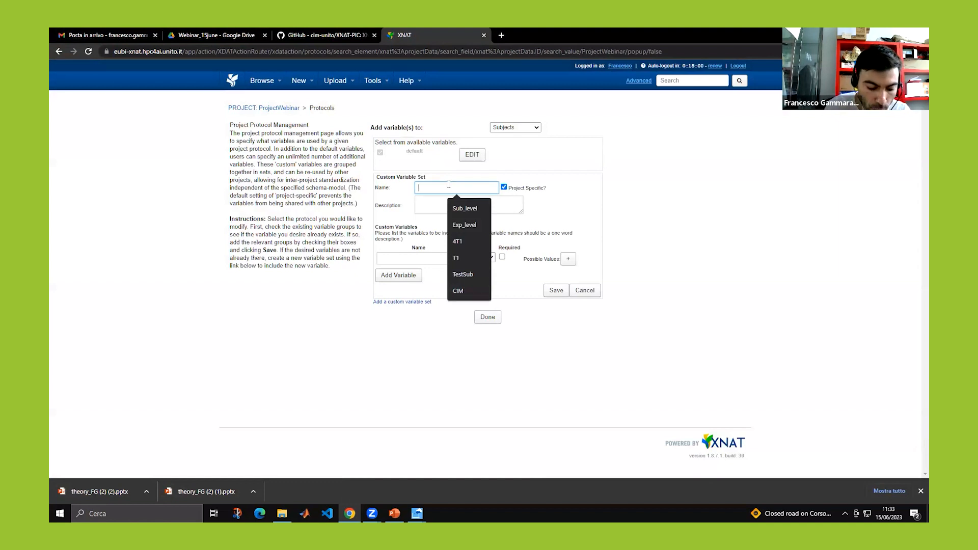
text(Webina)
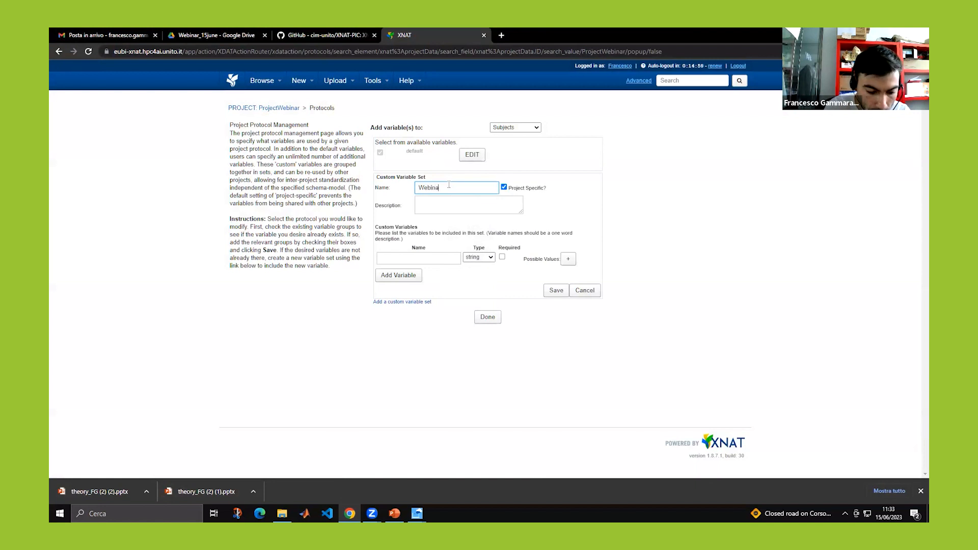
text(rSub)
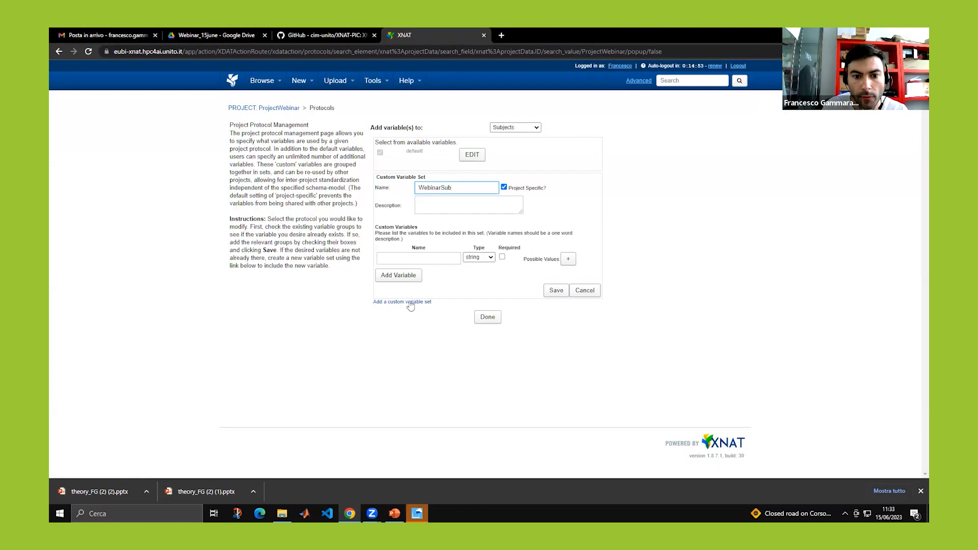
Add Group and MagneticField variables to WebinarSub, dismiss the upload-complete notice, and save.
click(415, 259)
text(Gr)
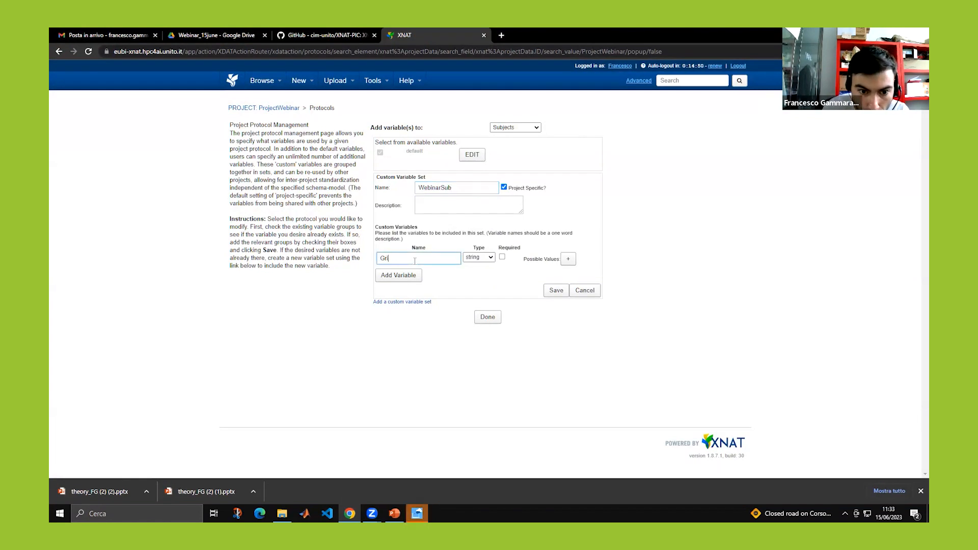
text(oup)
click(404, 276)
click(405, 275)
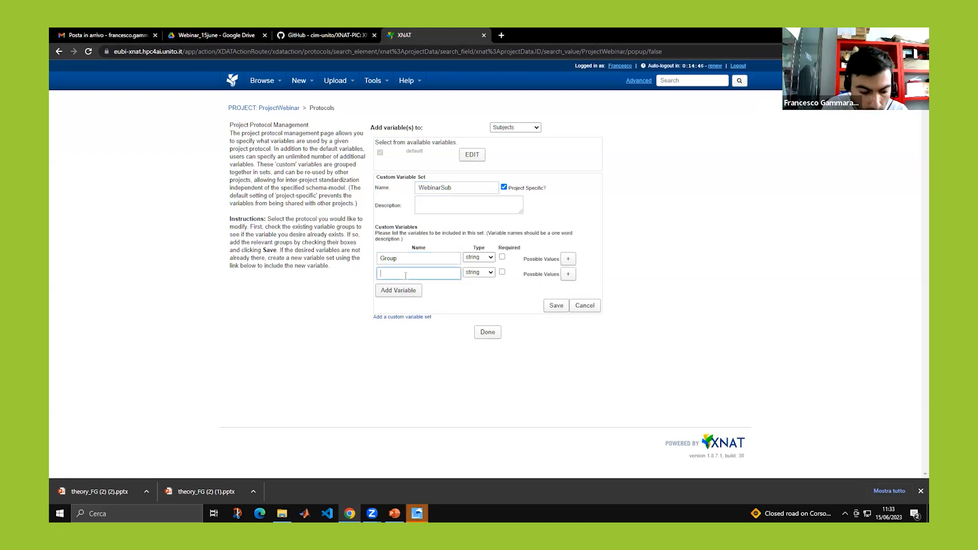
text(MagneticField)
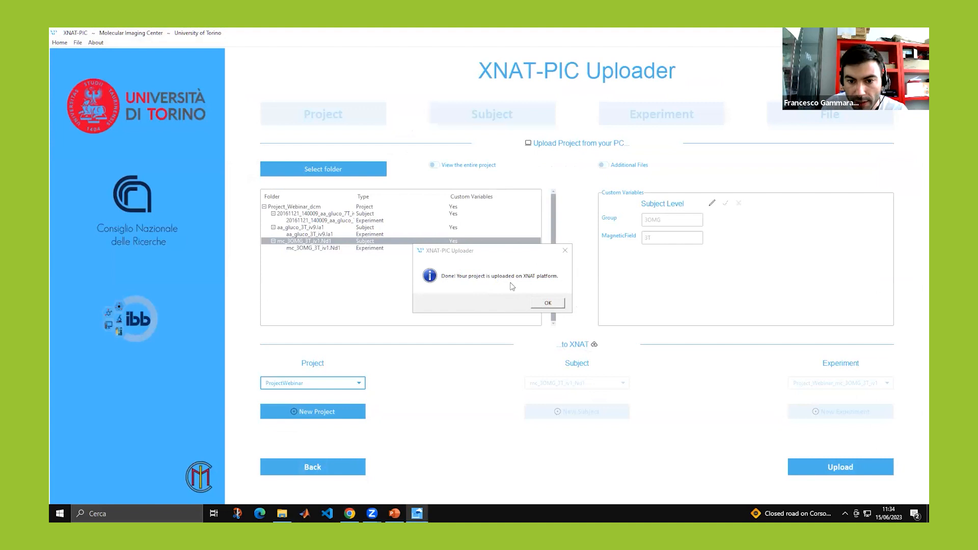
click(547, 303)
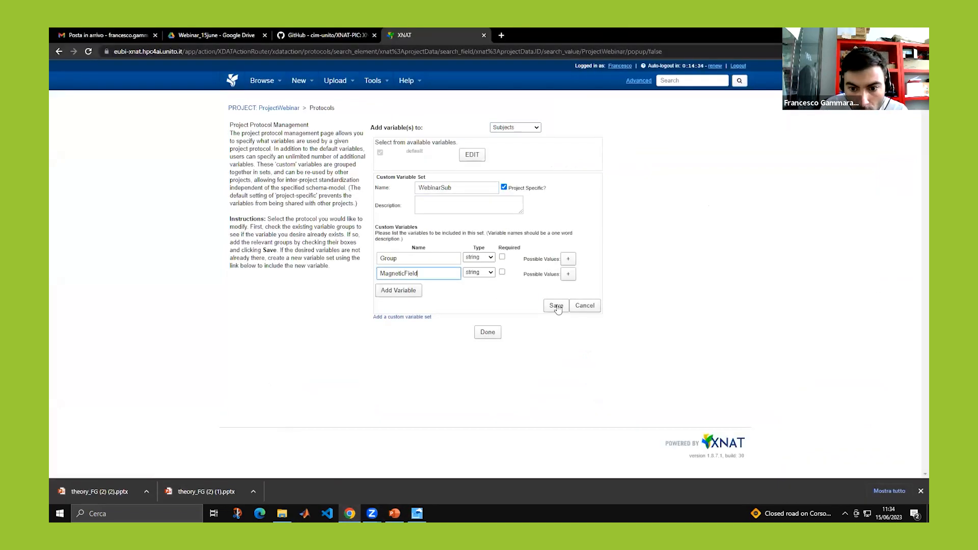
click(555, 306)
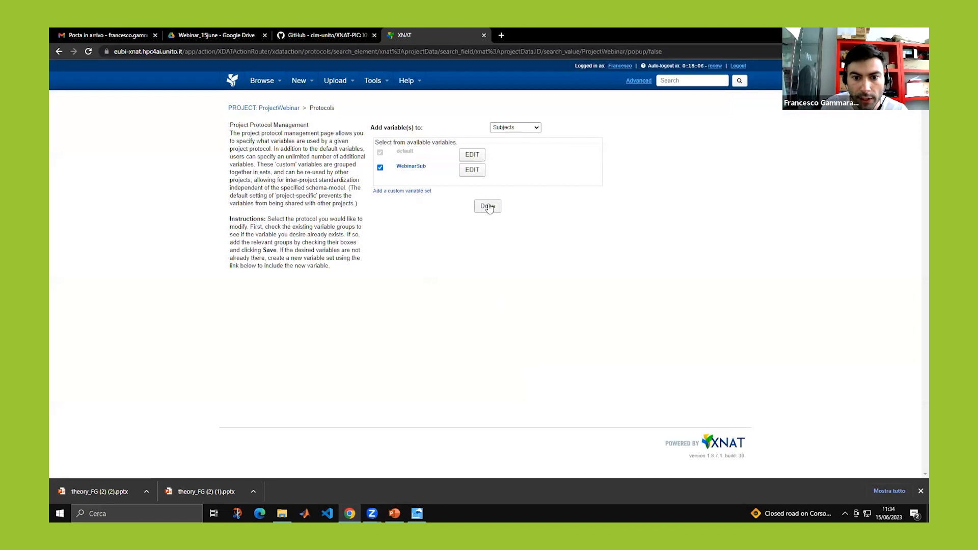
Review the subjects' Group and MagneticField values and the 7T subject's MR session scans, then return to XNAT-PIC.
click(488, 207)
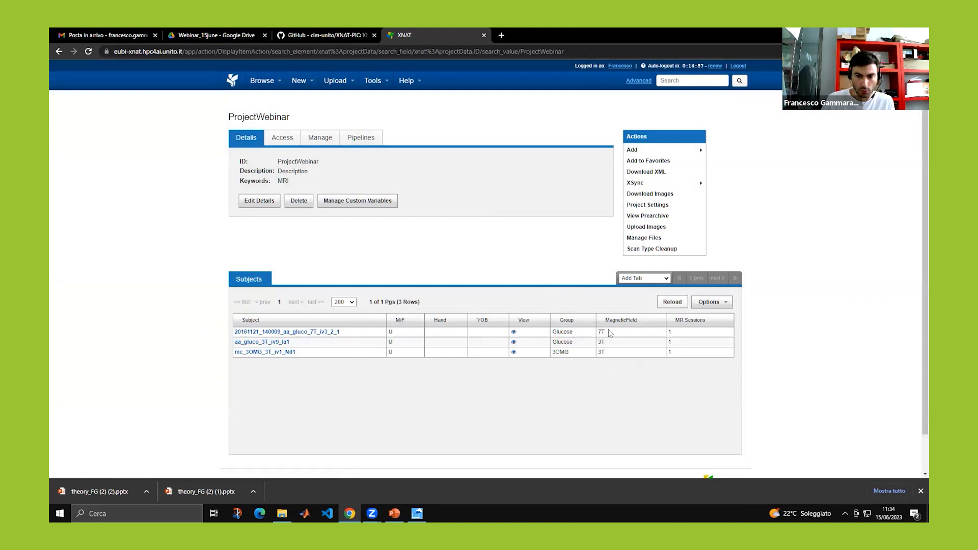
click(296, 332)
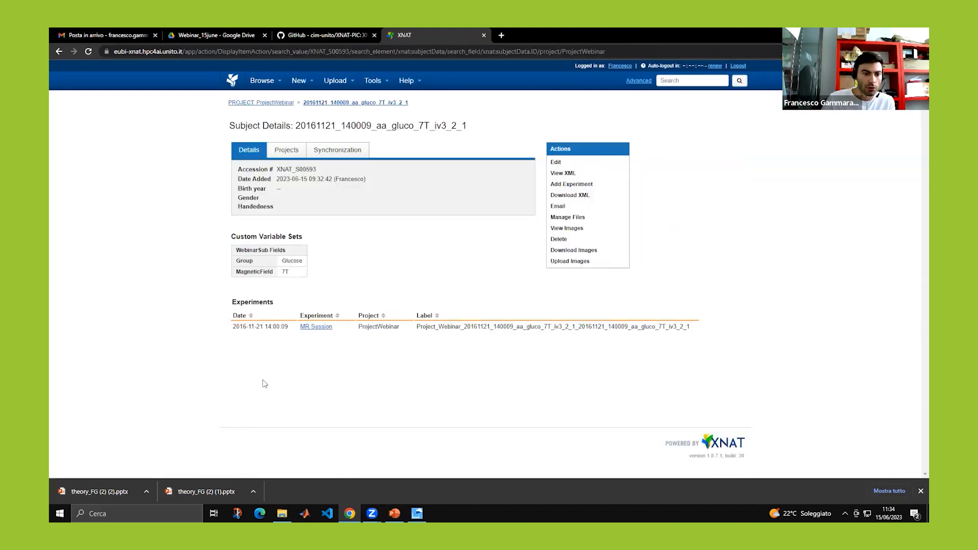
click(317, 328)
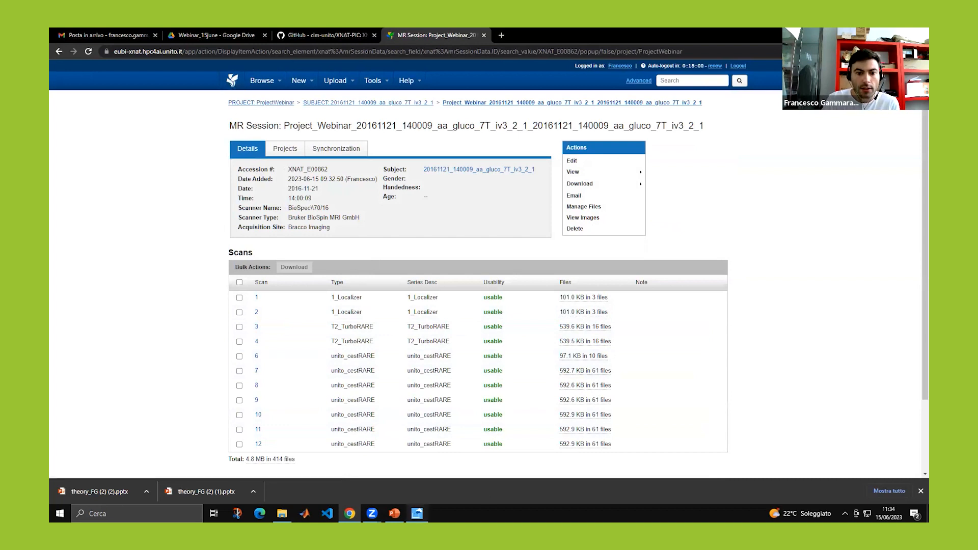
key(alt+Tab)
click(59, 42)
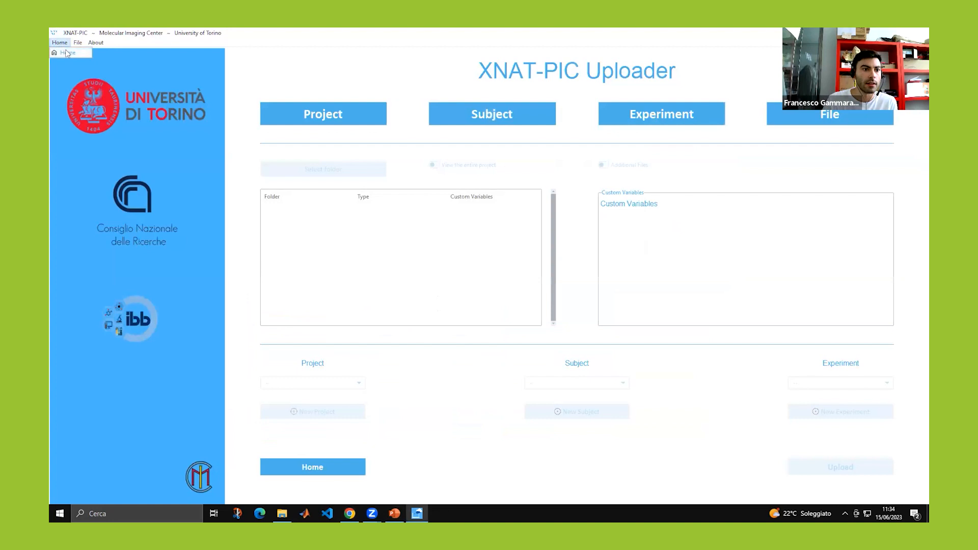
Leave the Uploader for XNAT-PIC's home screen via Home > Home, confirming with Sì.
click(65, 52)
click(491, 303)
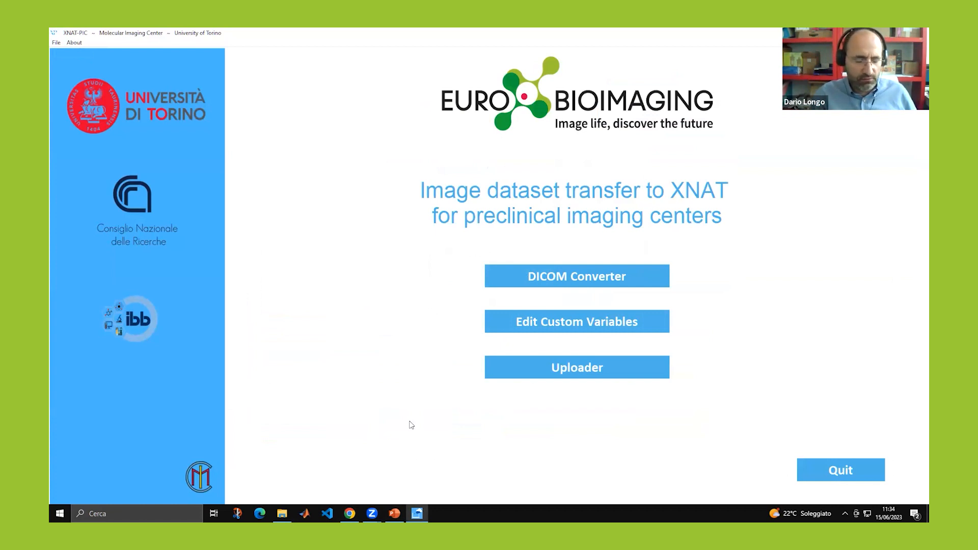
click(372, 514)
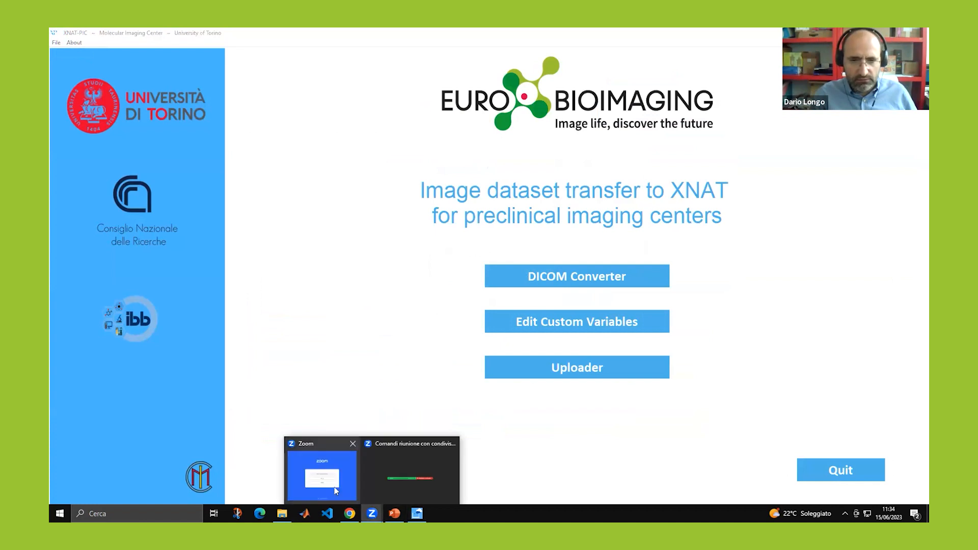